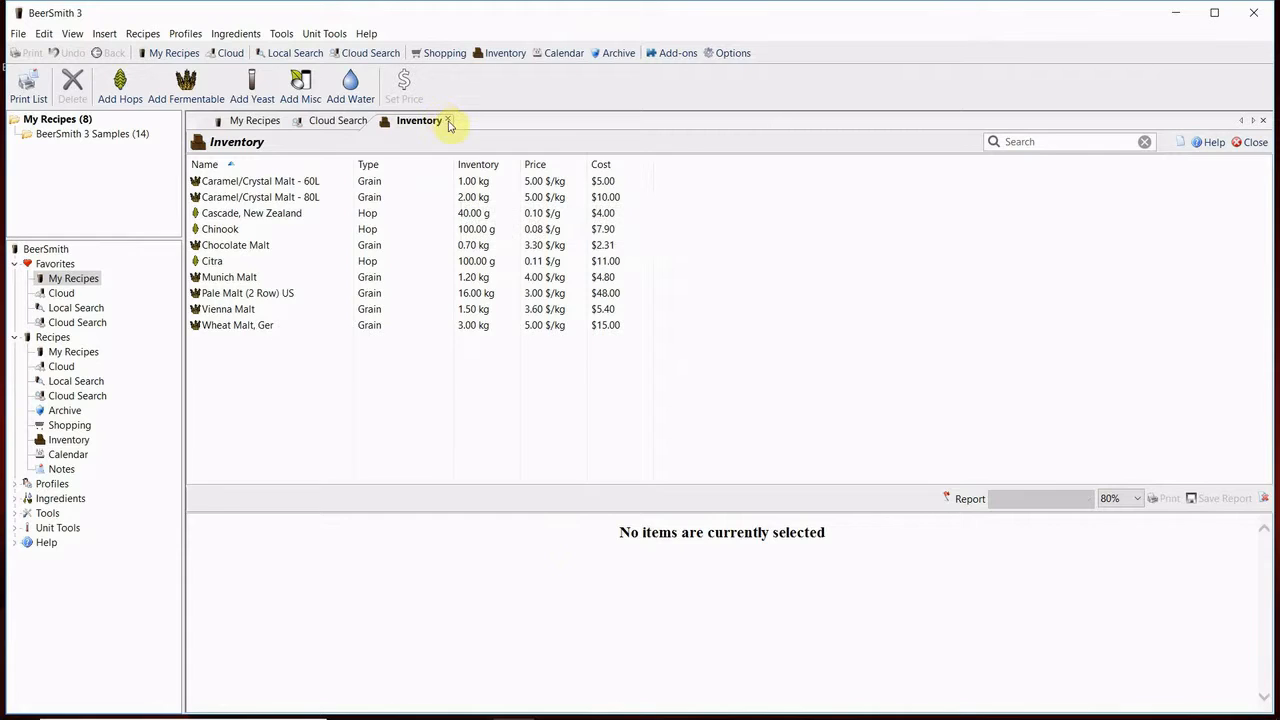
Close the Inventory and Cloud Search views and preview the Inaugrual Ale (Chinook SMaSH) recipe in My Recipes
click(447, 120)
click(376, 121)
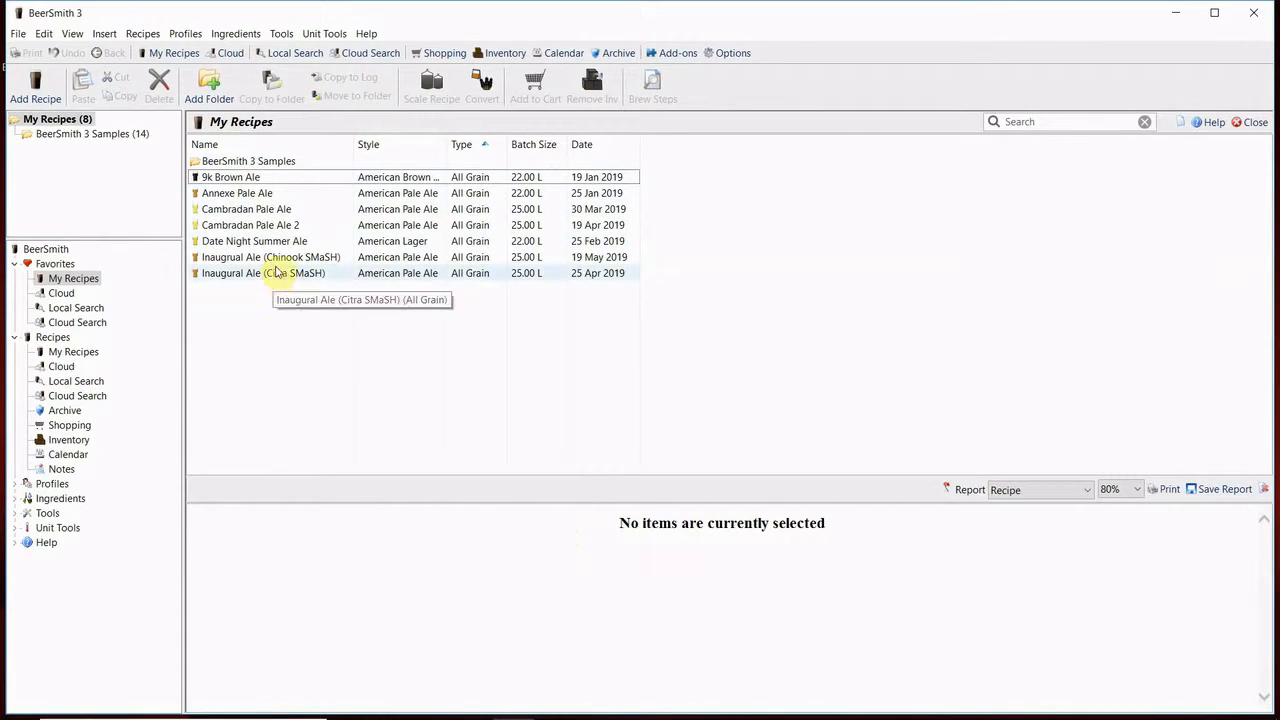
click(289, 258)
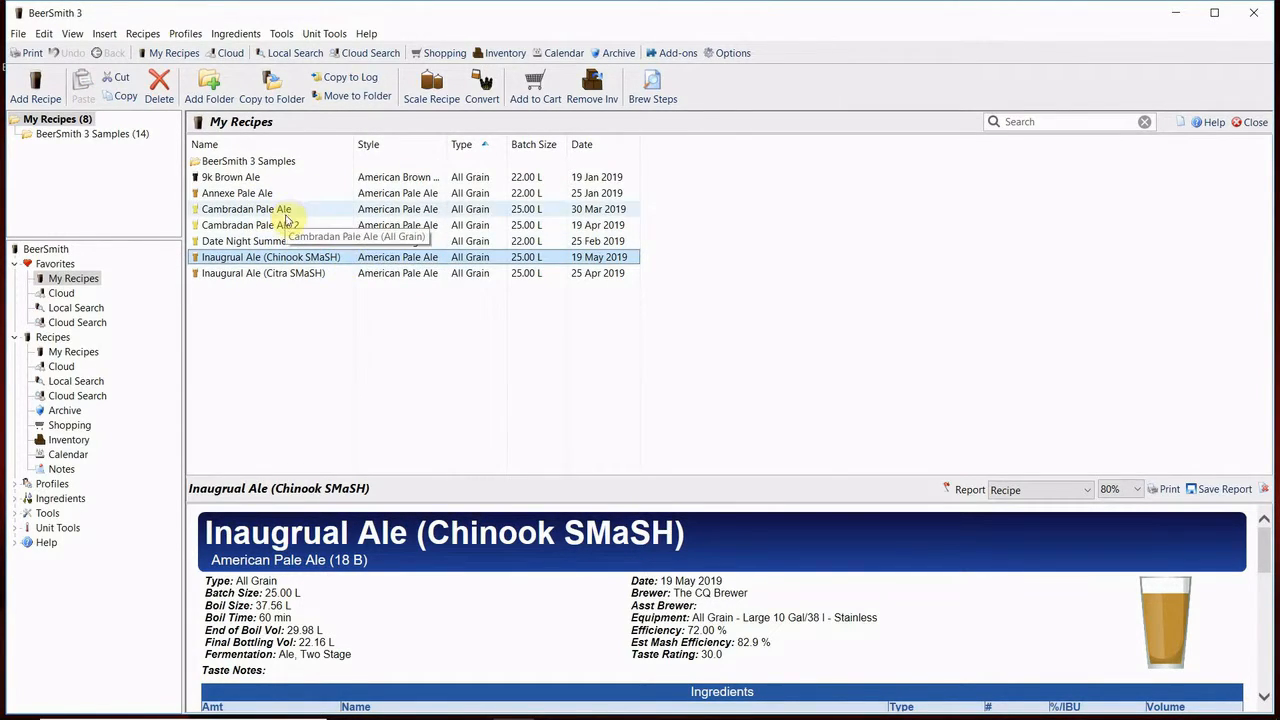
click(300, 310)
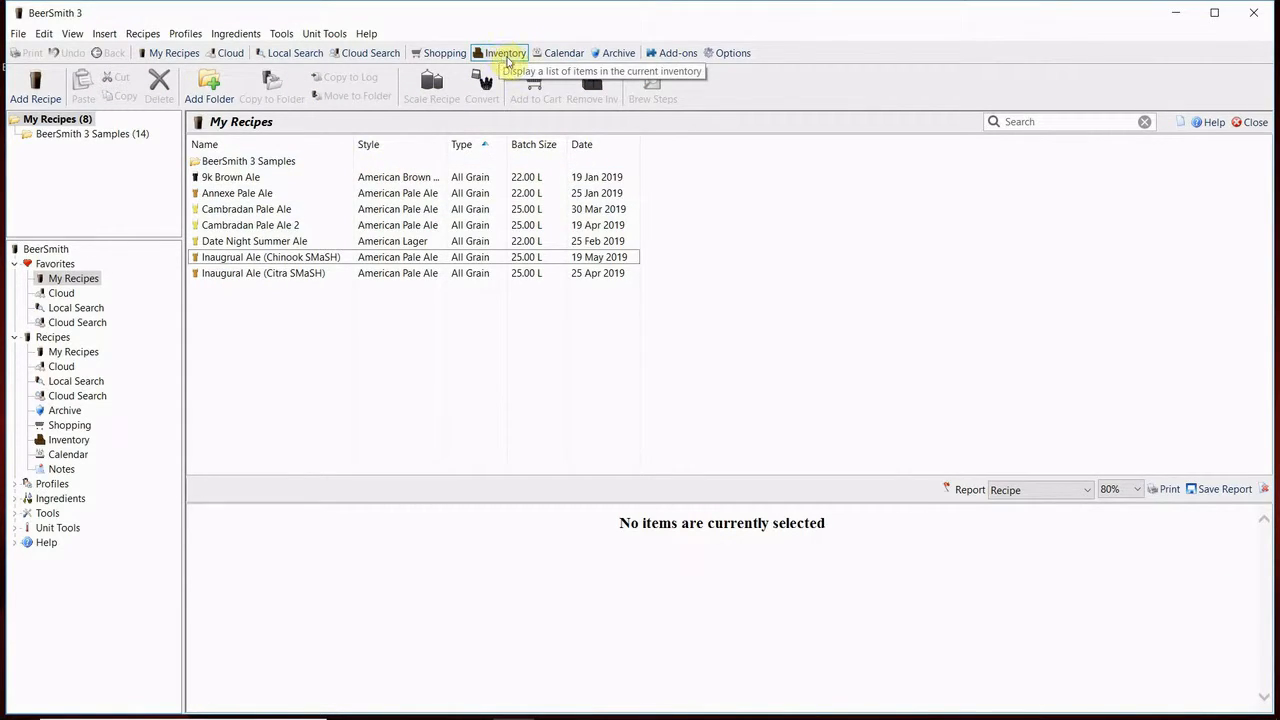
Open the ingredient inventory and view the details of Caramel/Crystal Malt - 60L
click(507, 60)
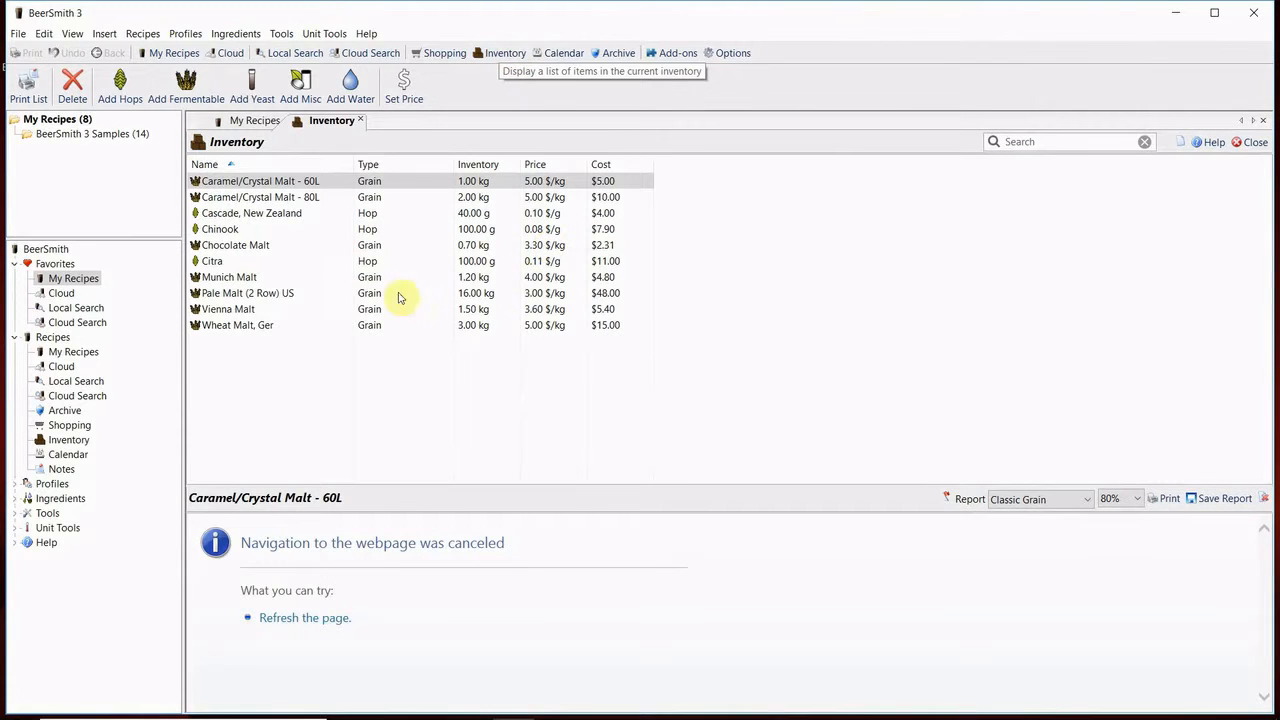
click(484, 184)
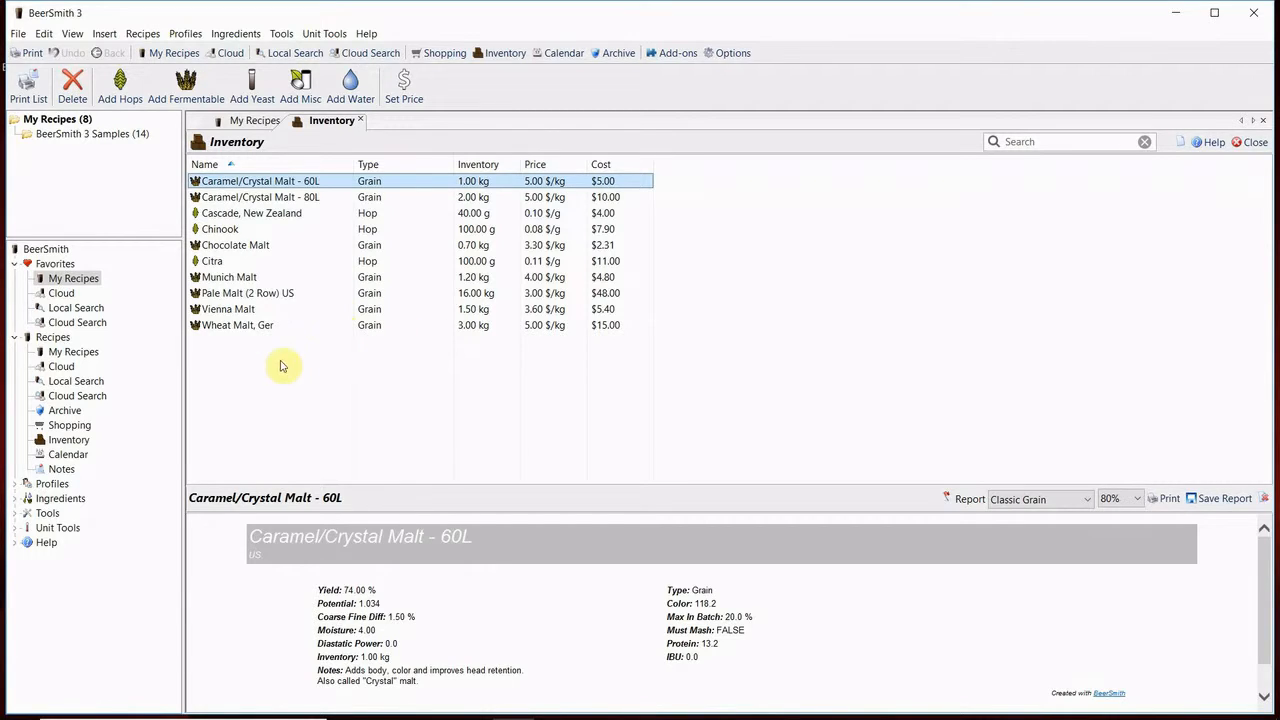
Add a new recipe to My Recipes, search the styles for "lager" and choose American Lager as its style
click(88, 355)
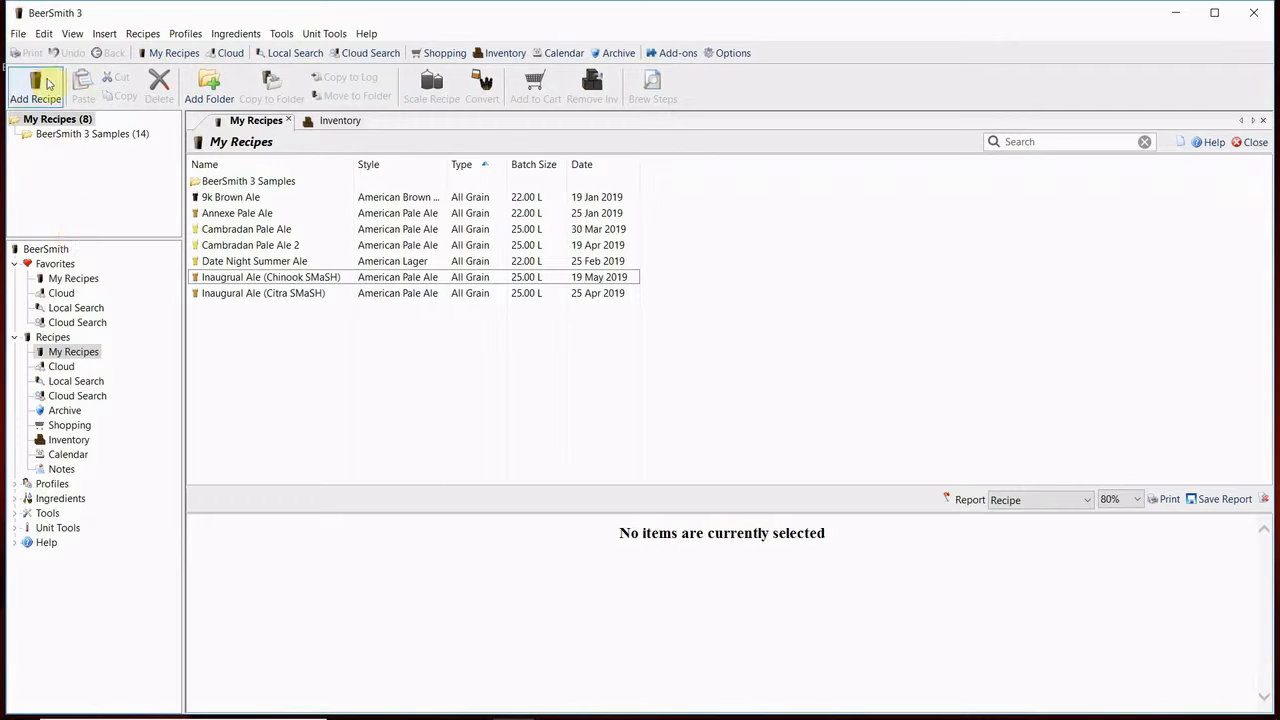
click(39, 97)
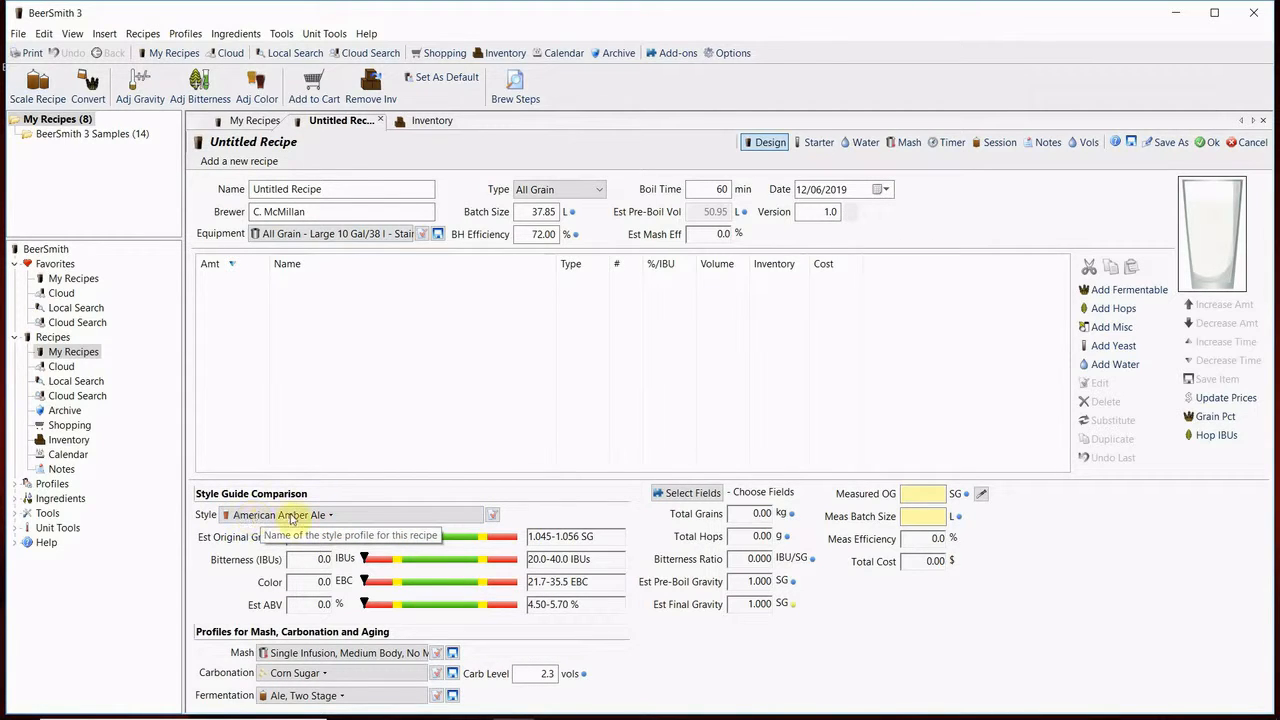
click(329, 516)
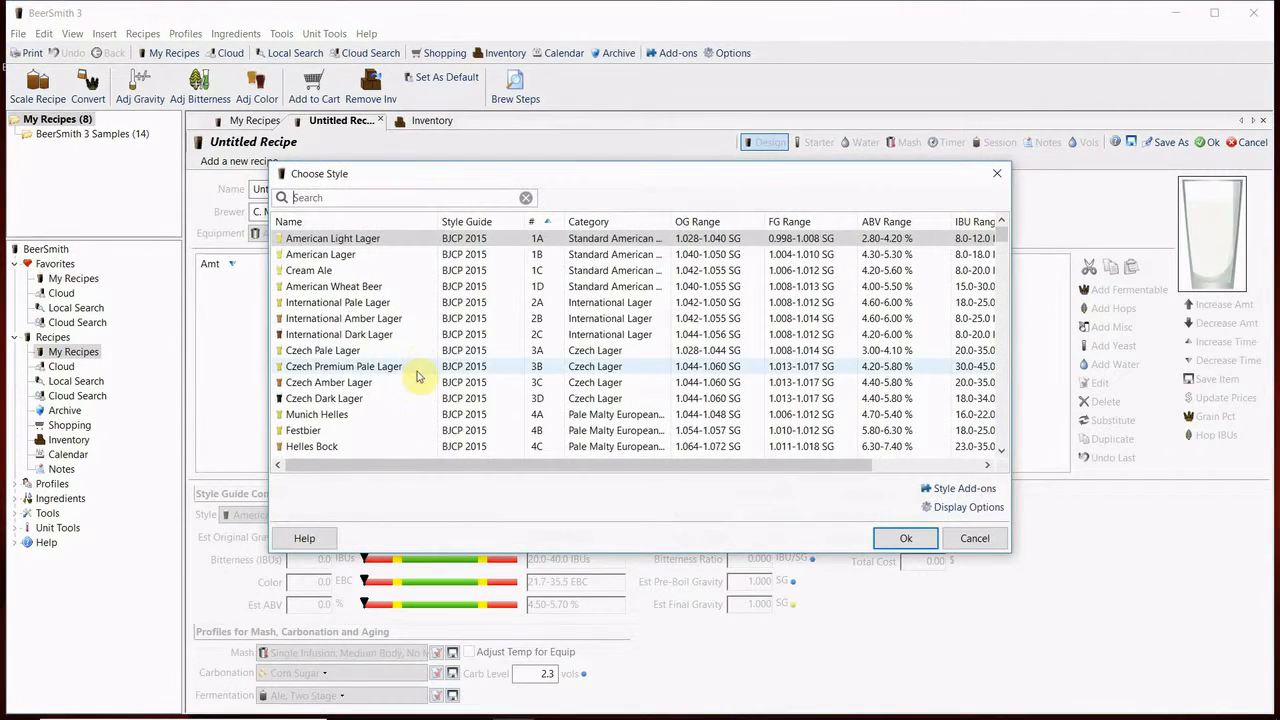
click(398, 254)
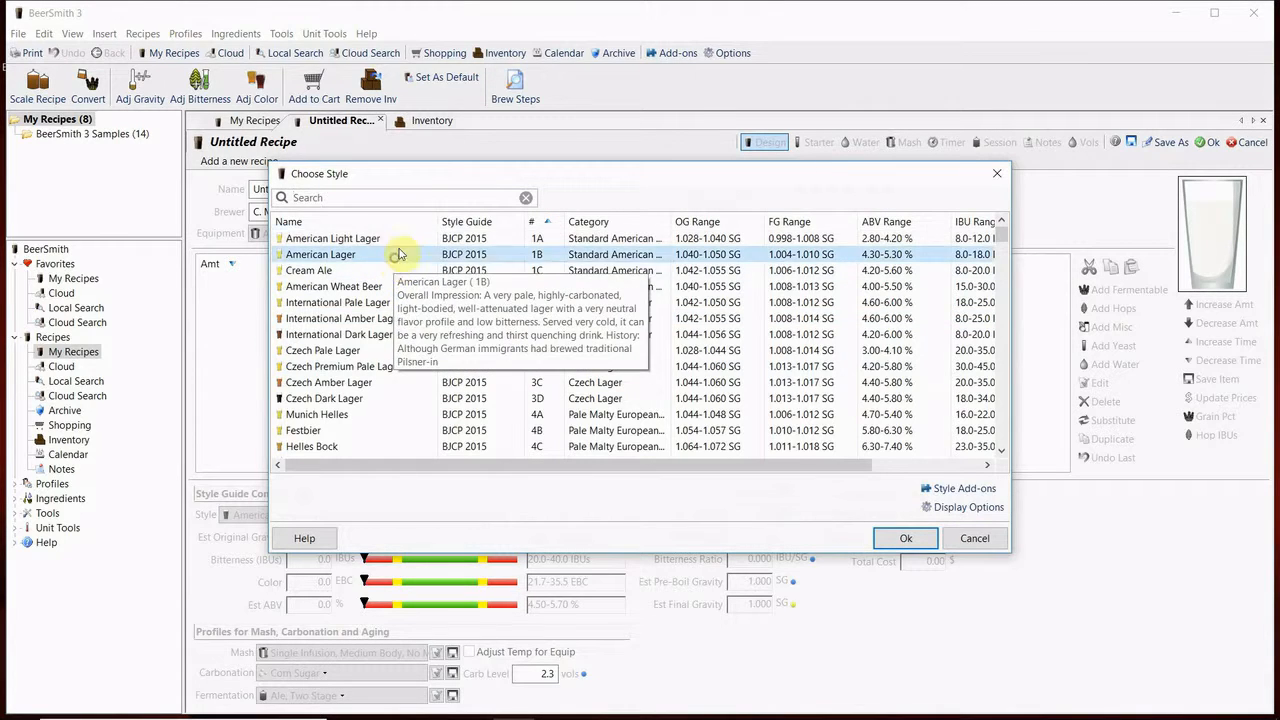
click(408, 200)
text(lager)
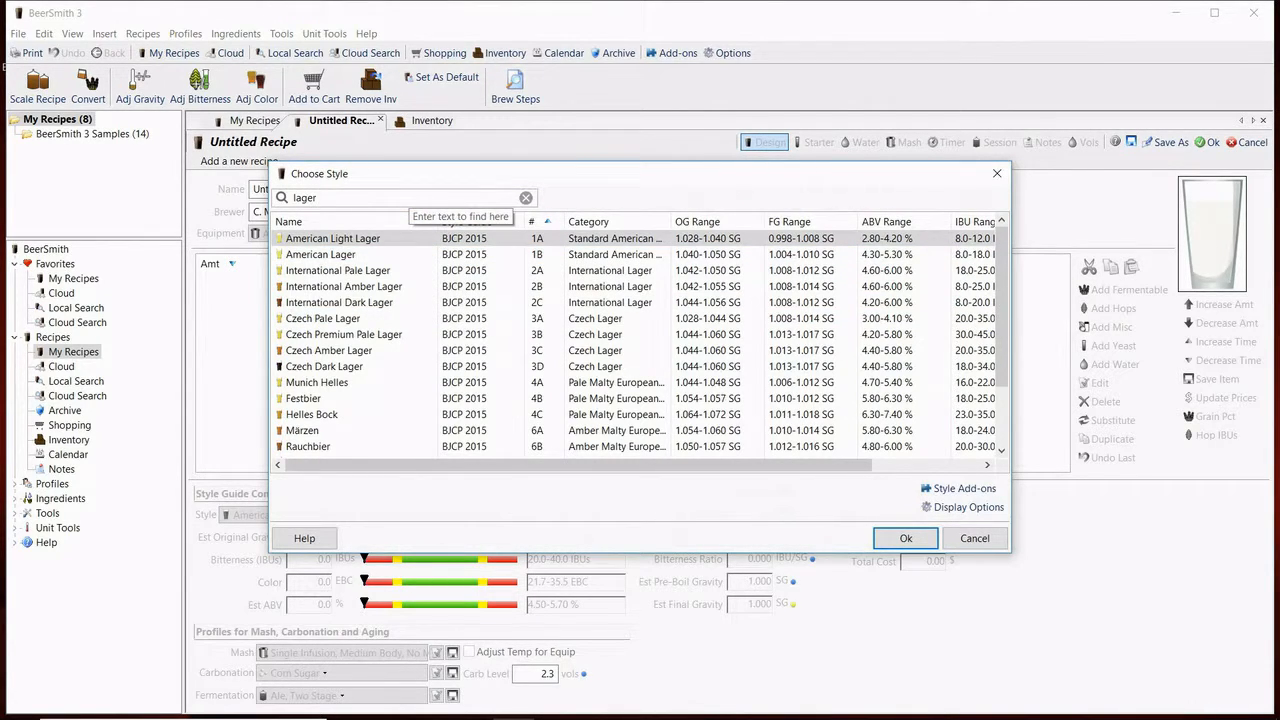
click(396, 384)
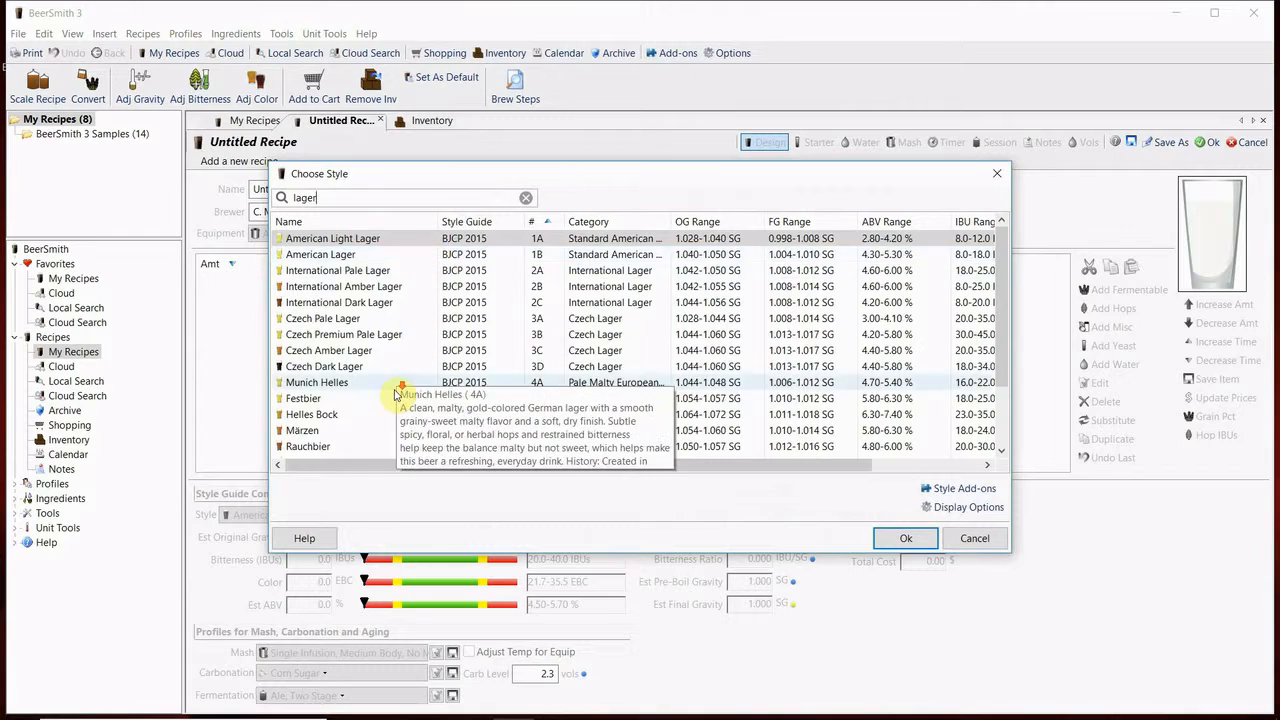
scroll(396, 394, down, 2)
scroll(396, 394, up, 2)
click(371, 254)
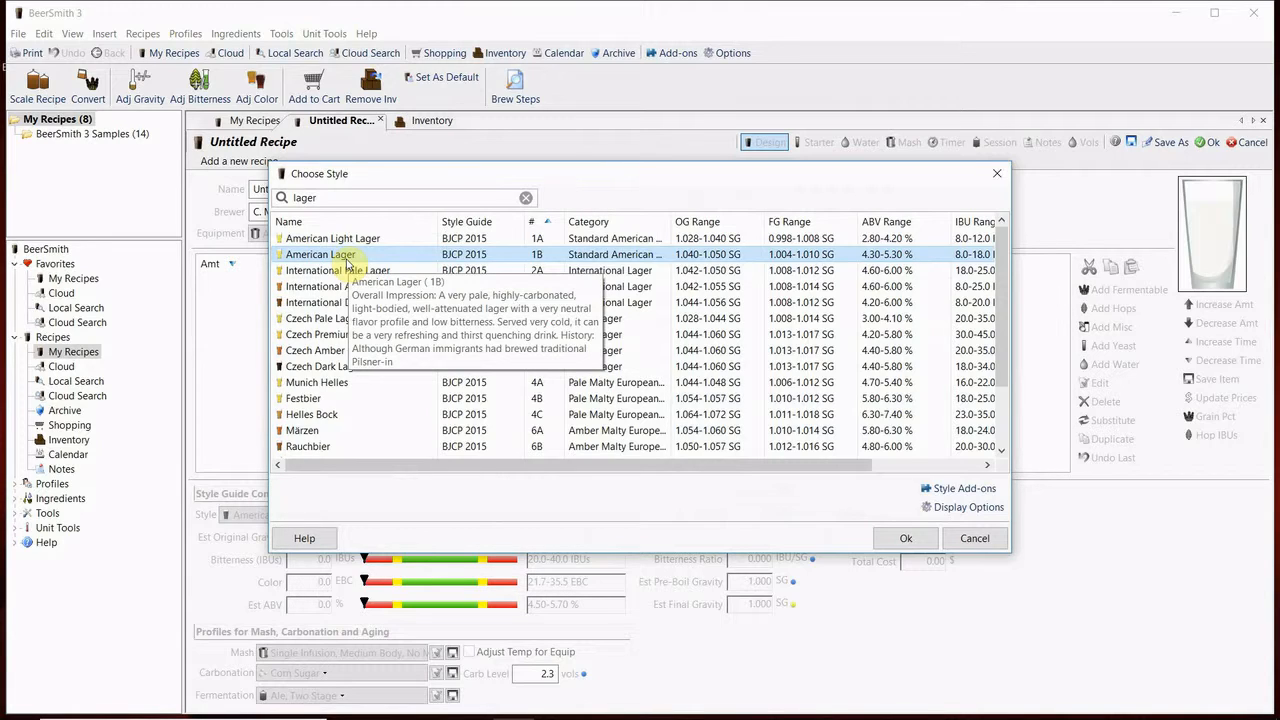
double_click(346, 256)
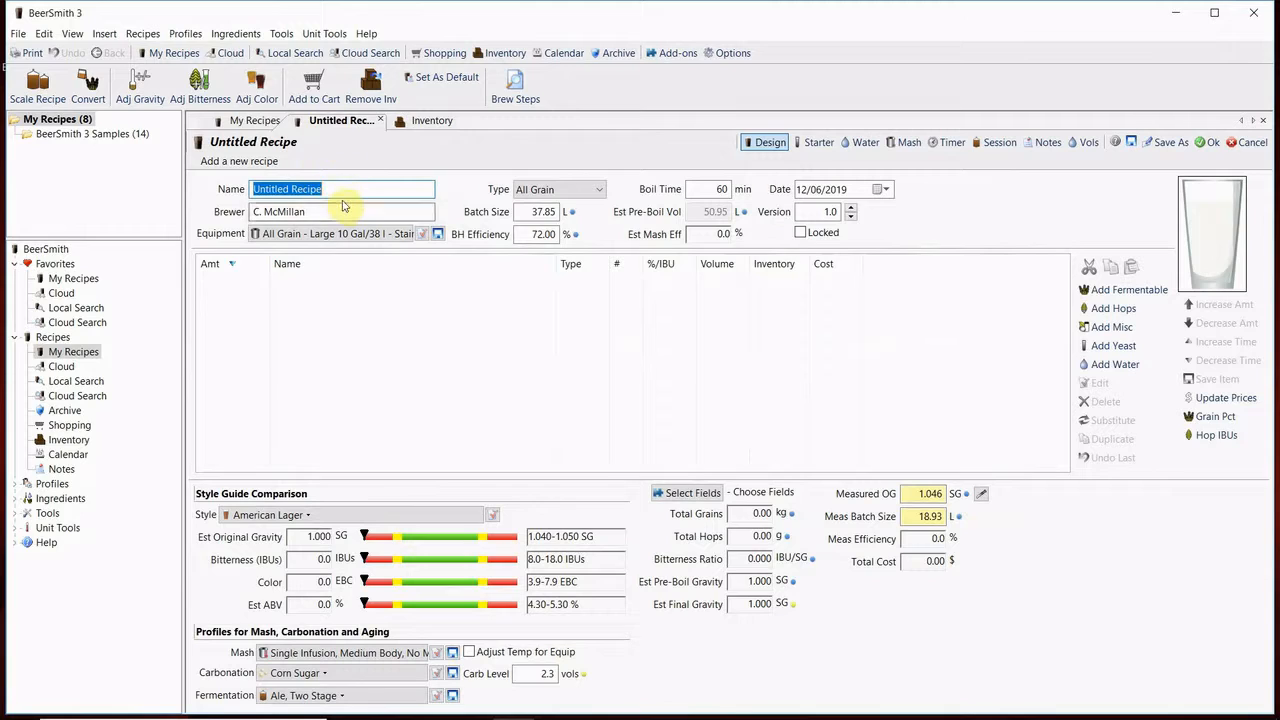
Name the new recipe "Untitled Lager"
text(U)
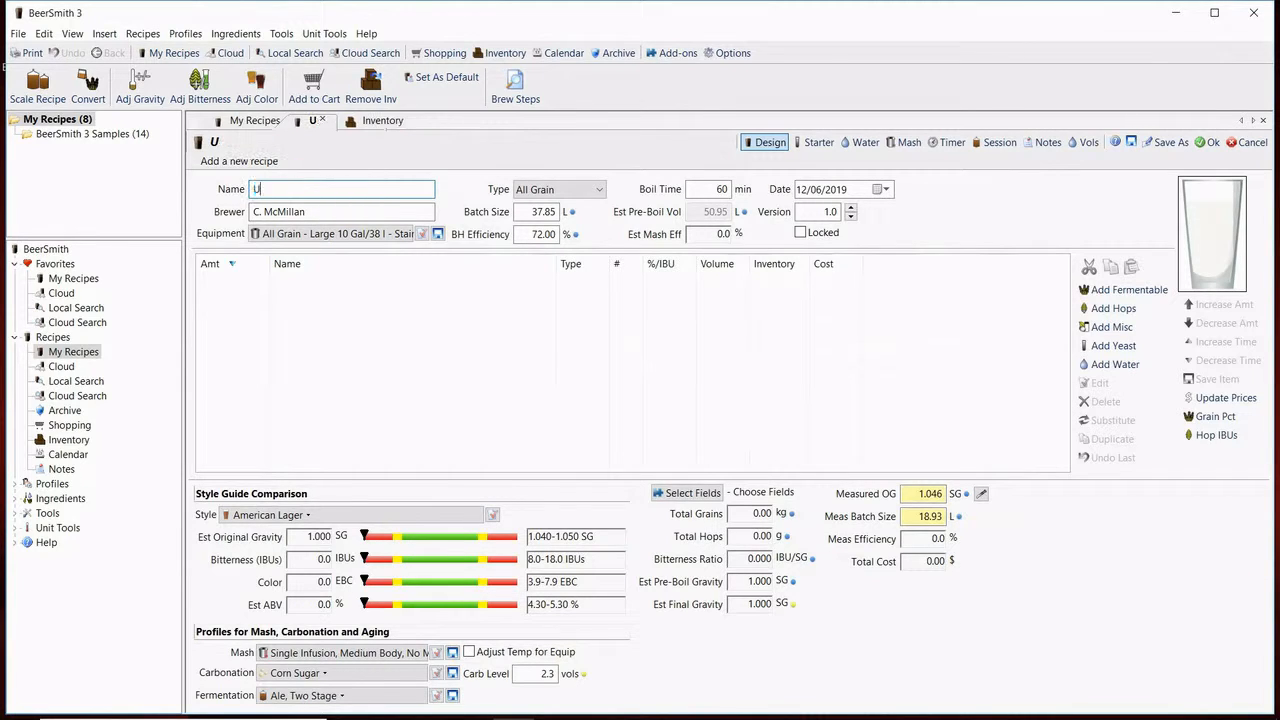
text(ntitle)
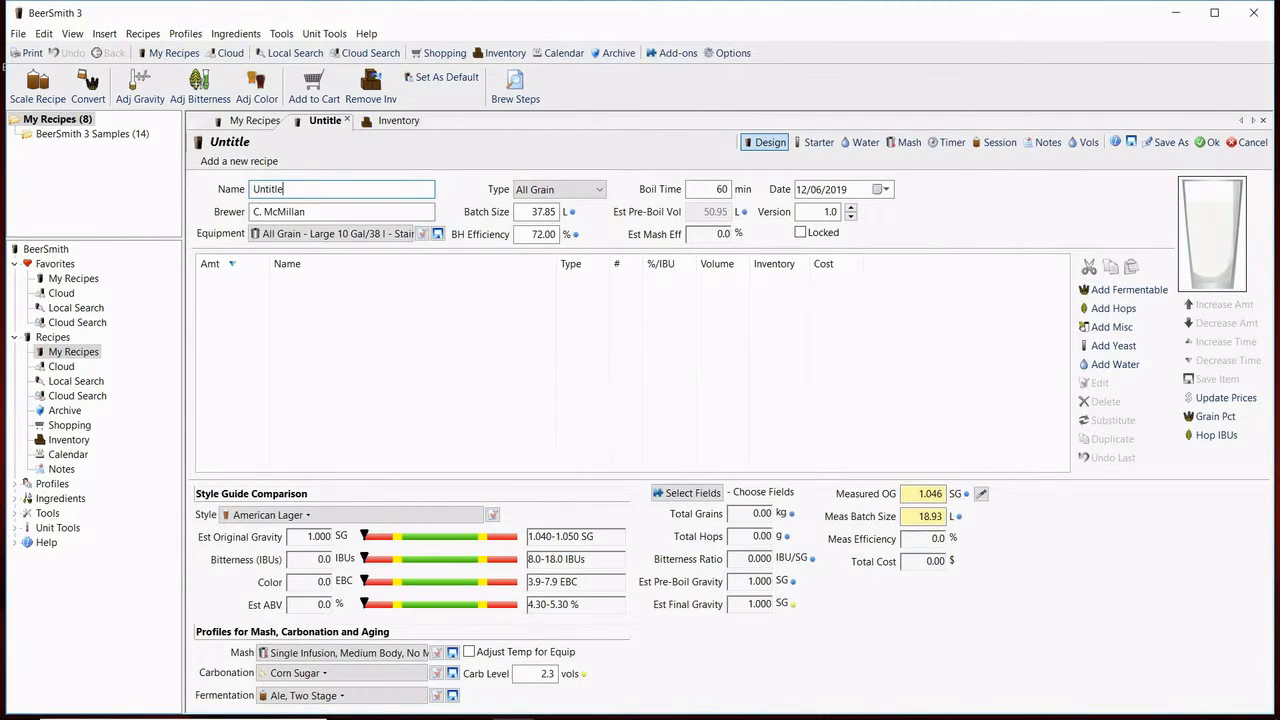
text(d Lager)
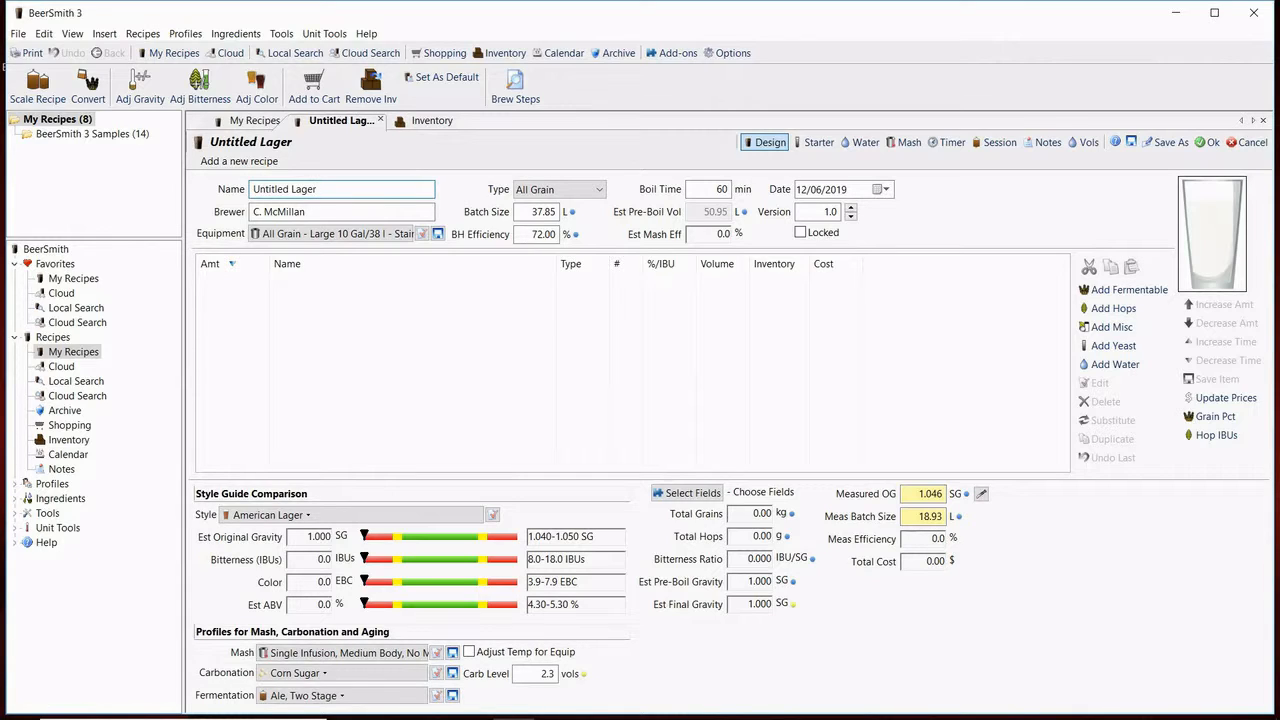
Set the recipe's batch size to 26 L and its boil time to 70 min
click(543, 212)
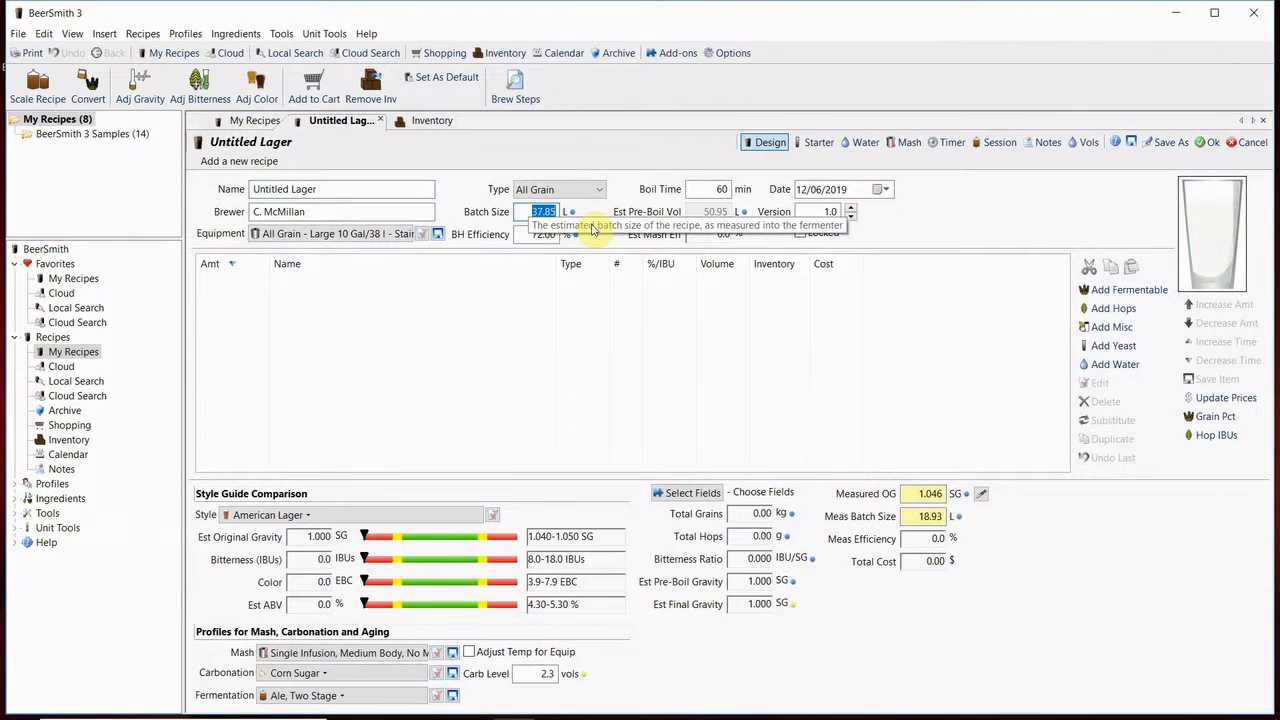
text(25)
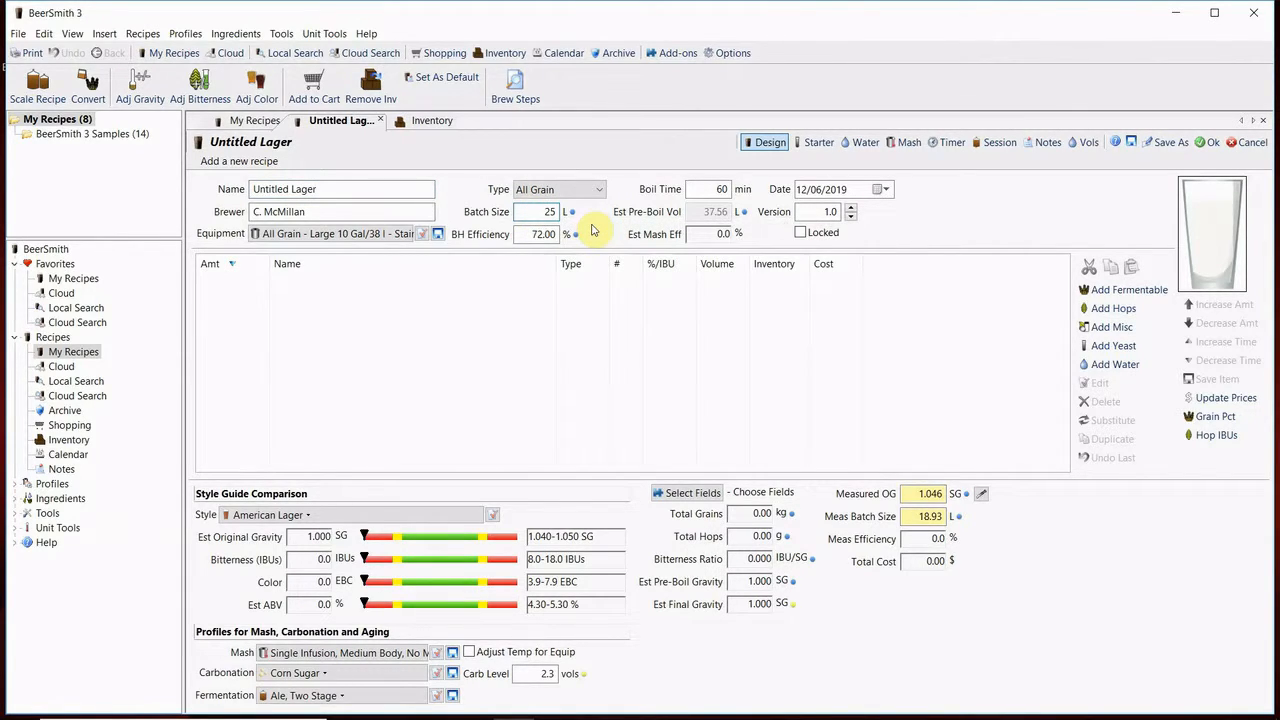
key(BackSpace)
text(6)
click(621, 381)
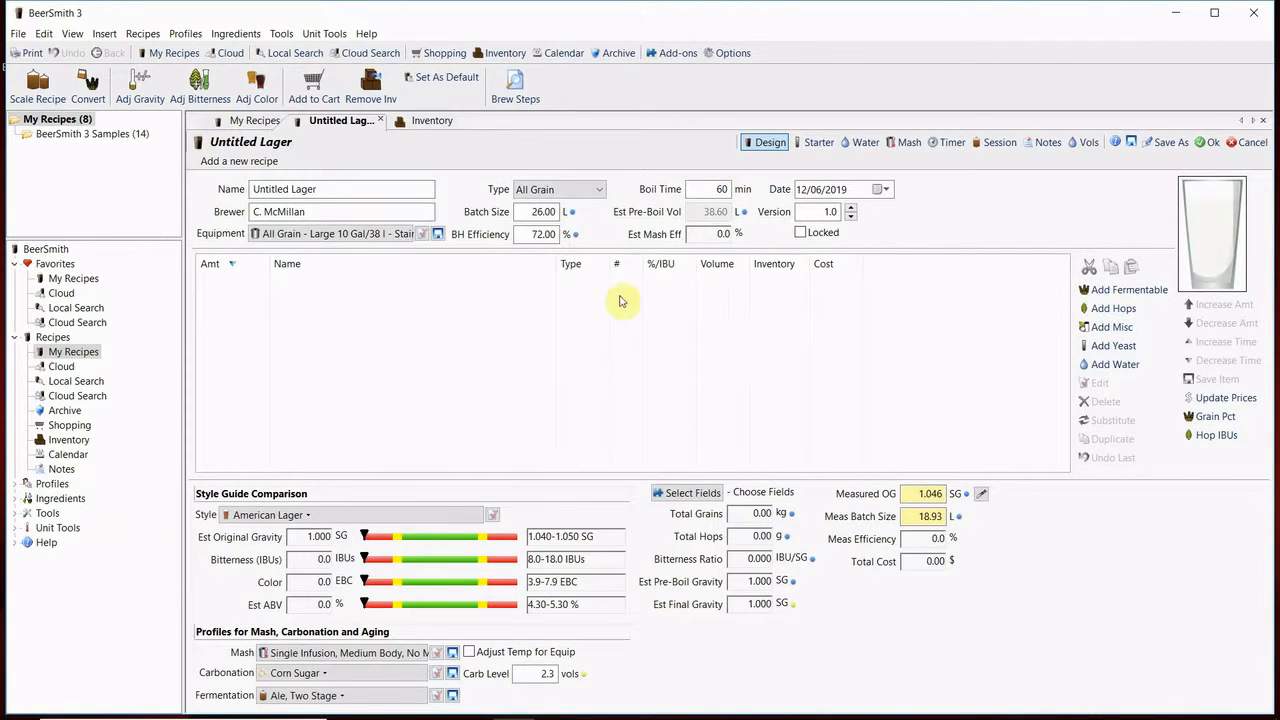
click(714, 188)
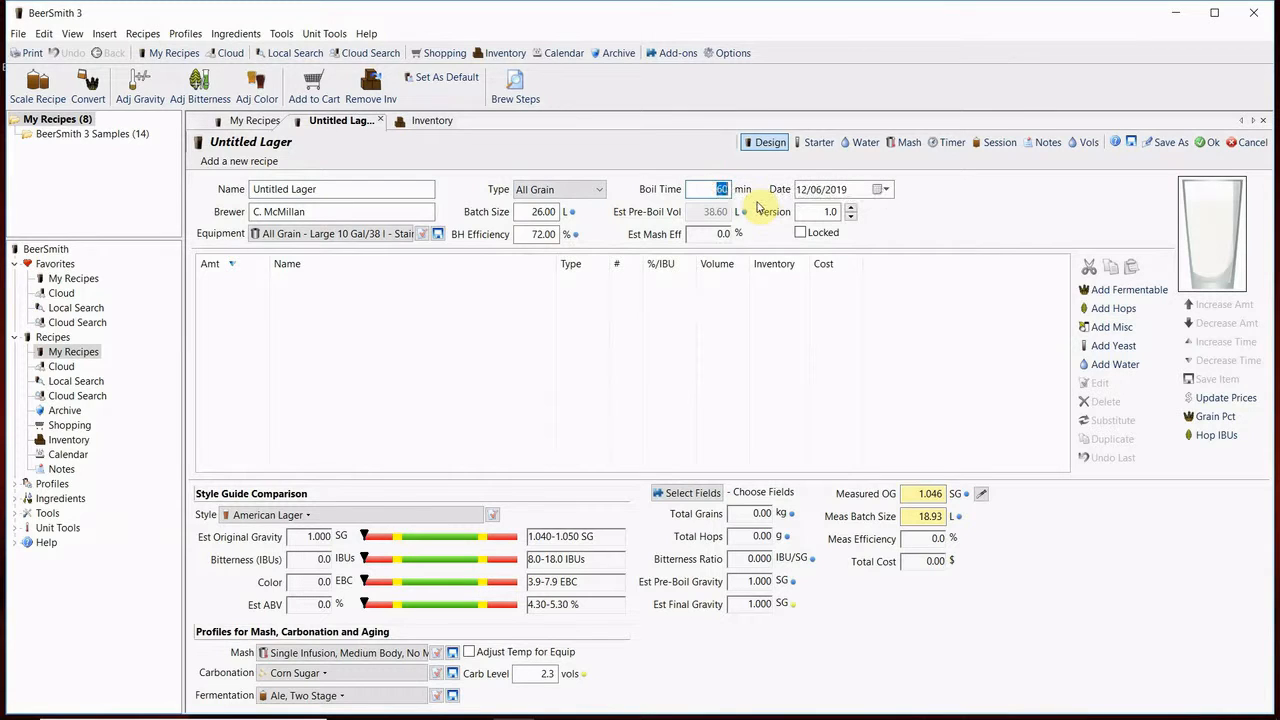
text(70)
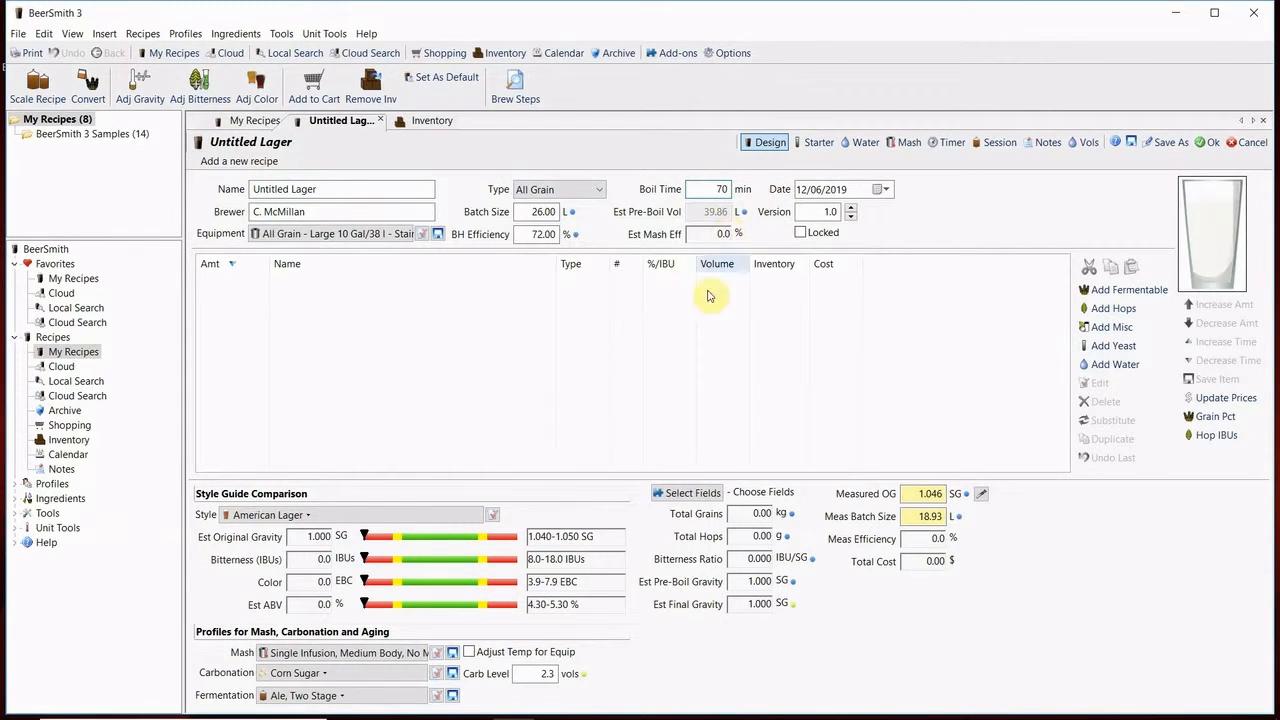
click(703, 340)
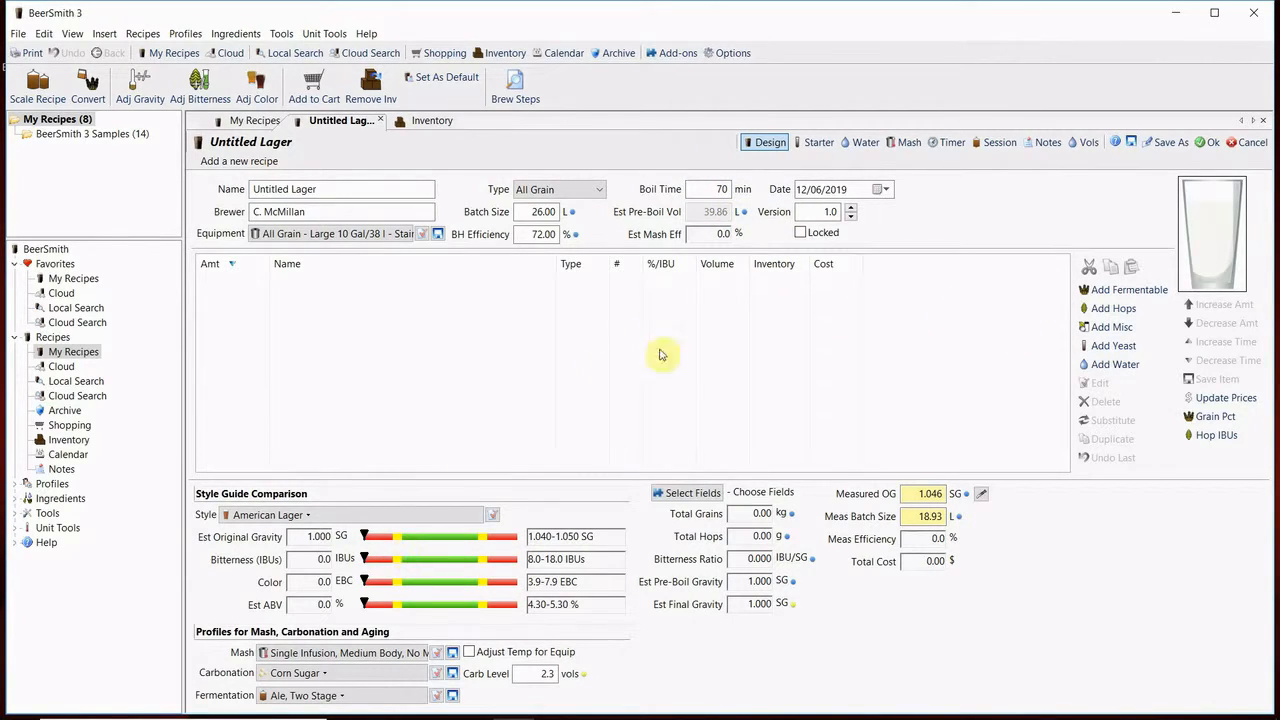
Add 5 kg of Pale Malt (2 Row) US from the inventory to the recipe as a mash fermentable
click(1086, 291)
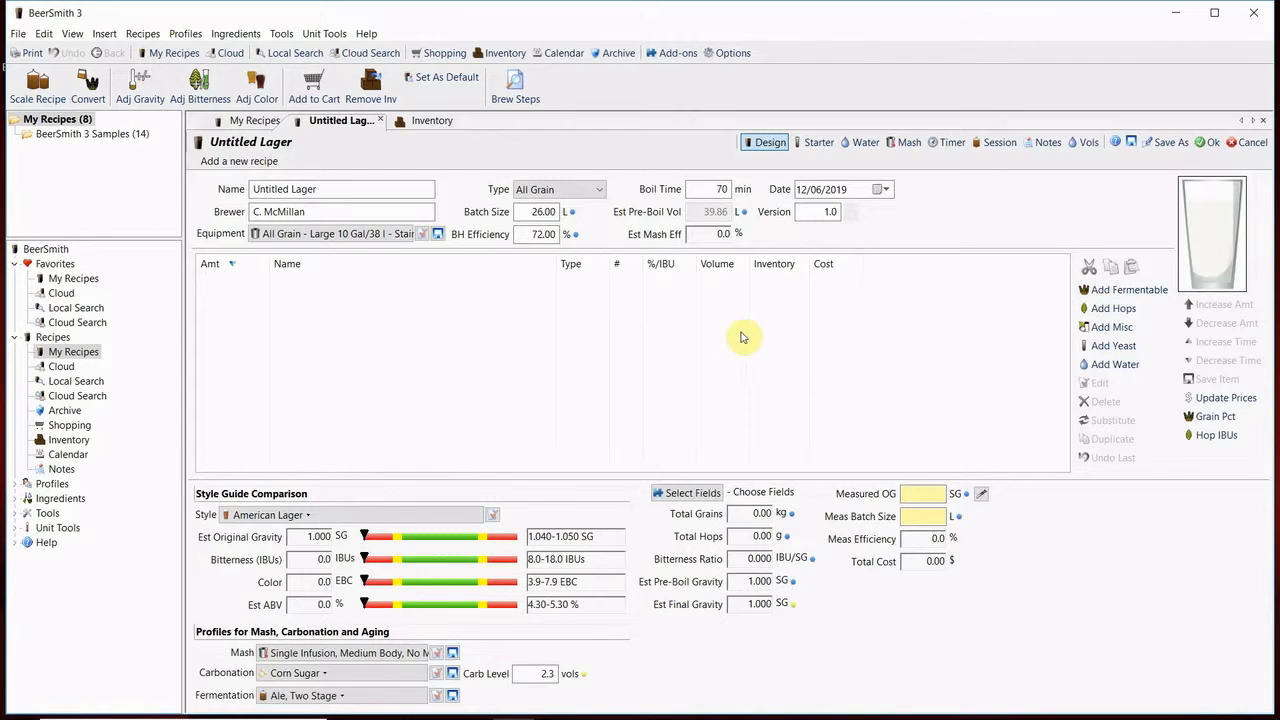
click(1120, 292)
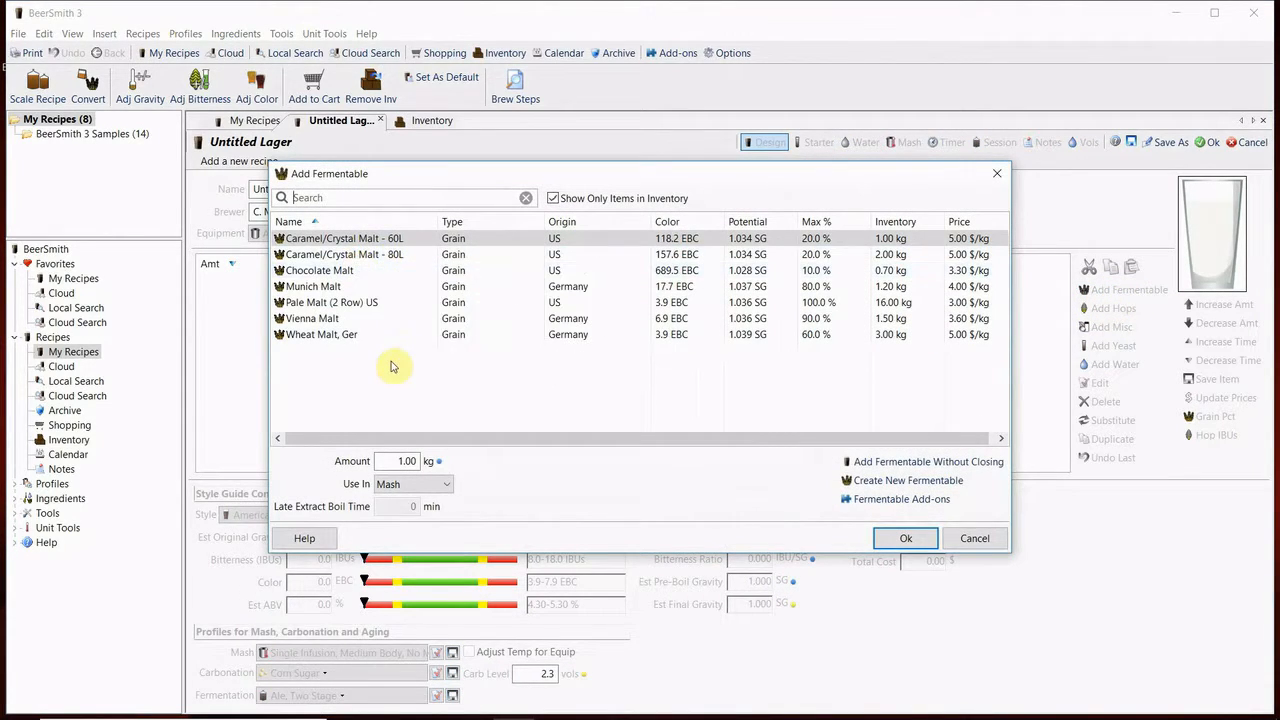
click(388, 306)
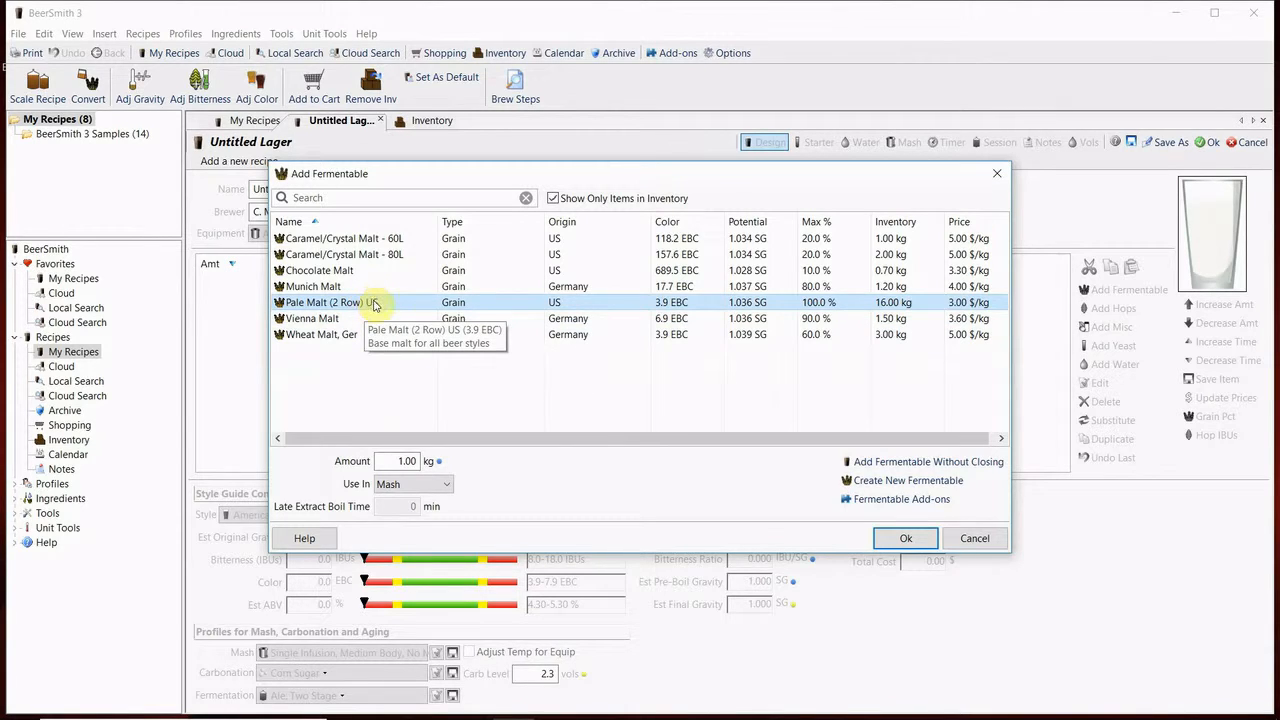
click(400, 461)
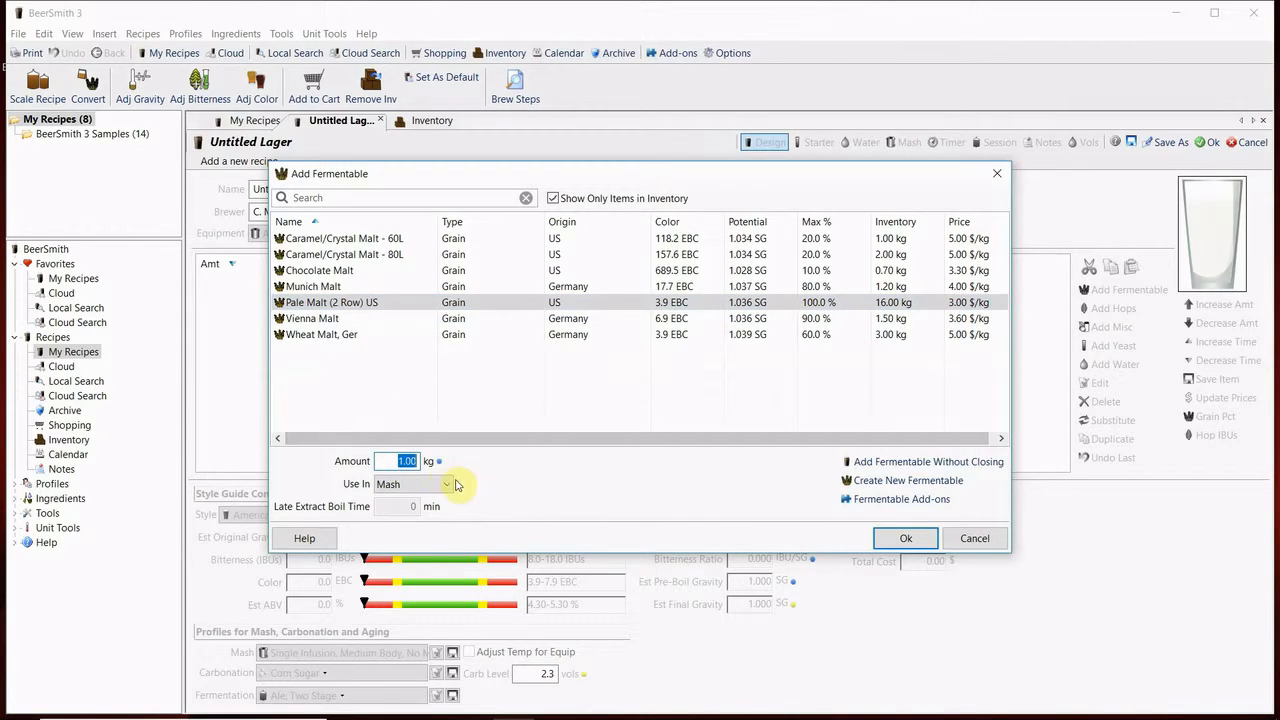
text(5)
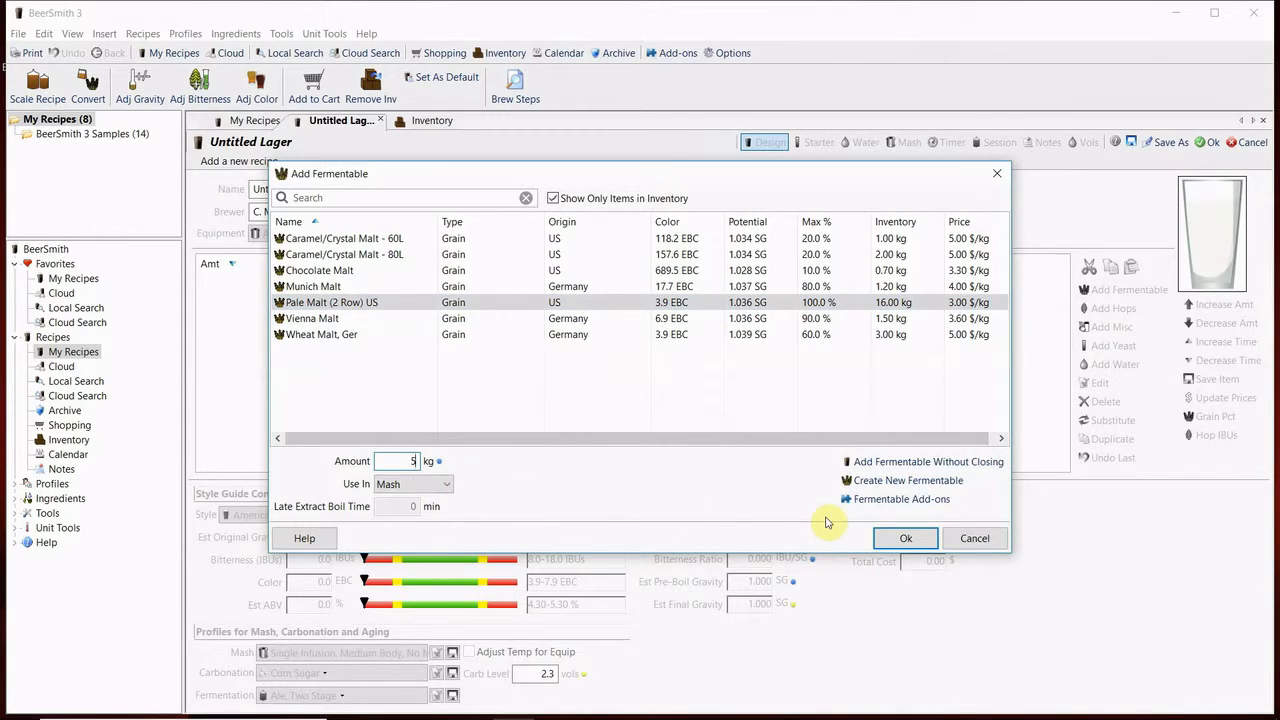
click(908, 543)
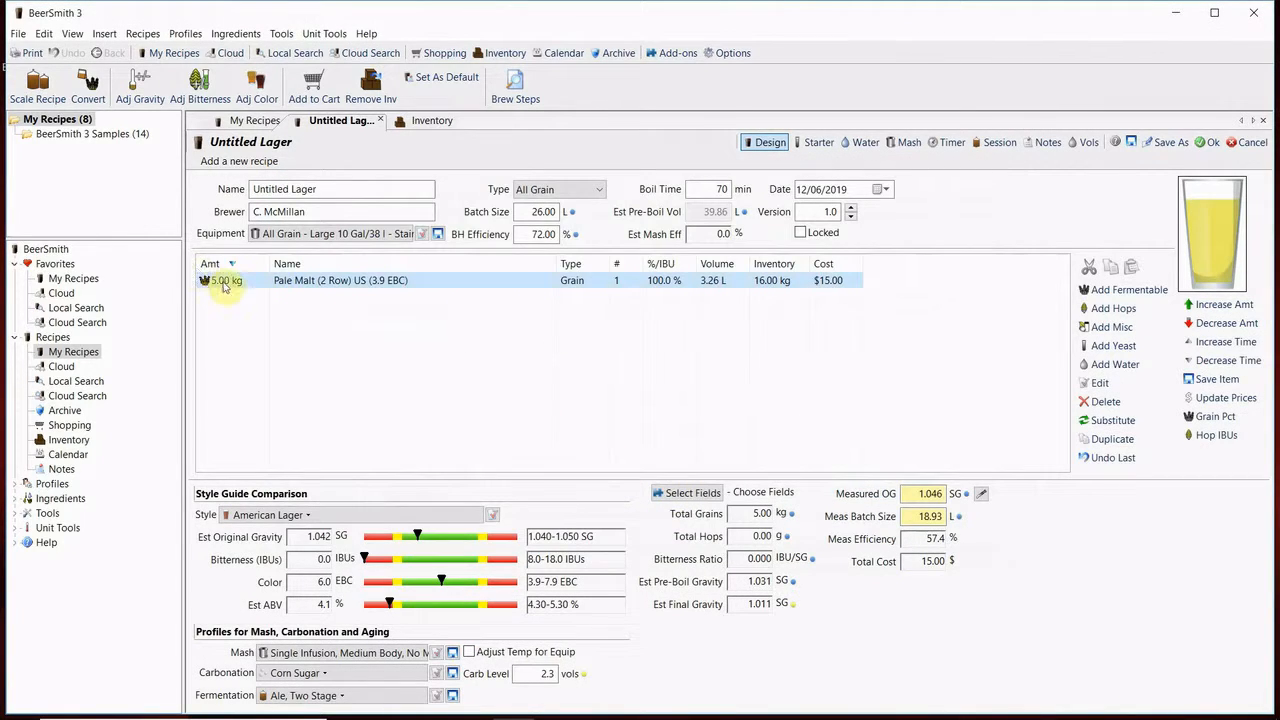
click(337, 322)
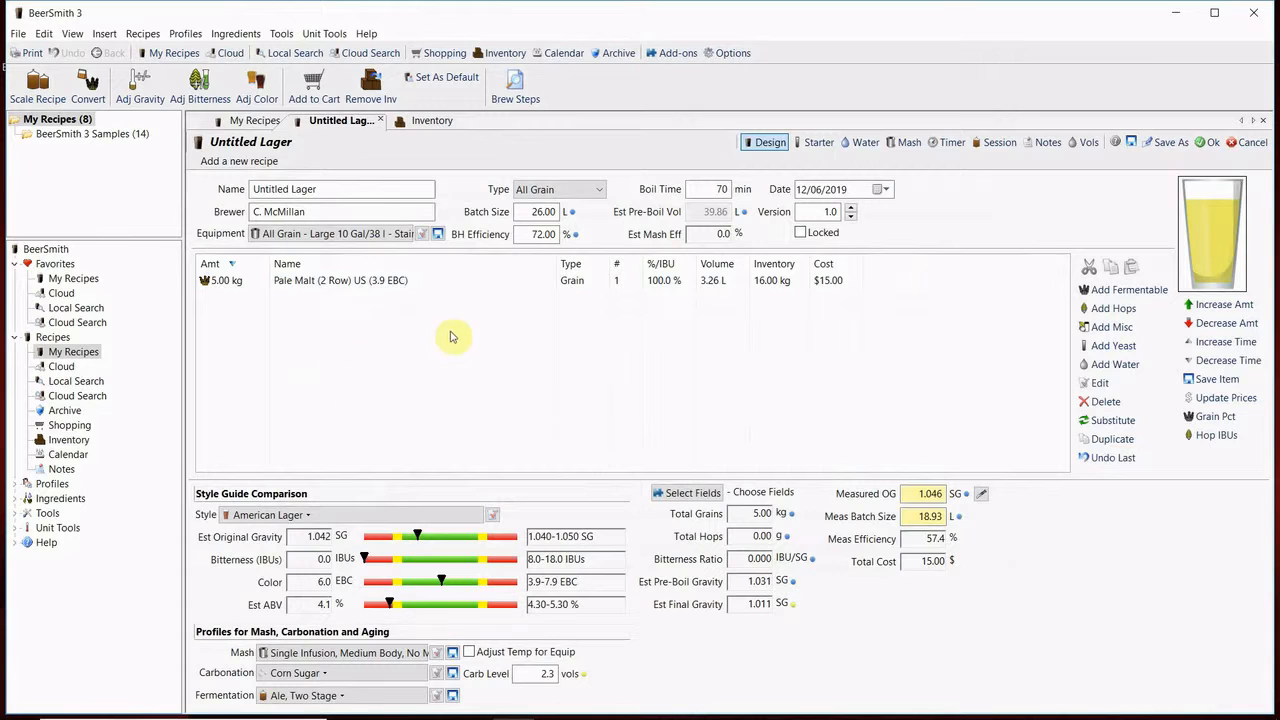
Add 0.5 kg of Vienna Malt from the inventory to the recipe as a mash fermentable
click(1101, 289)
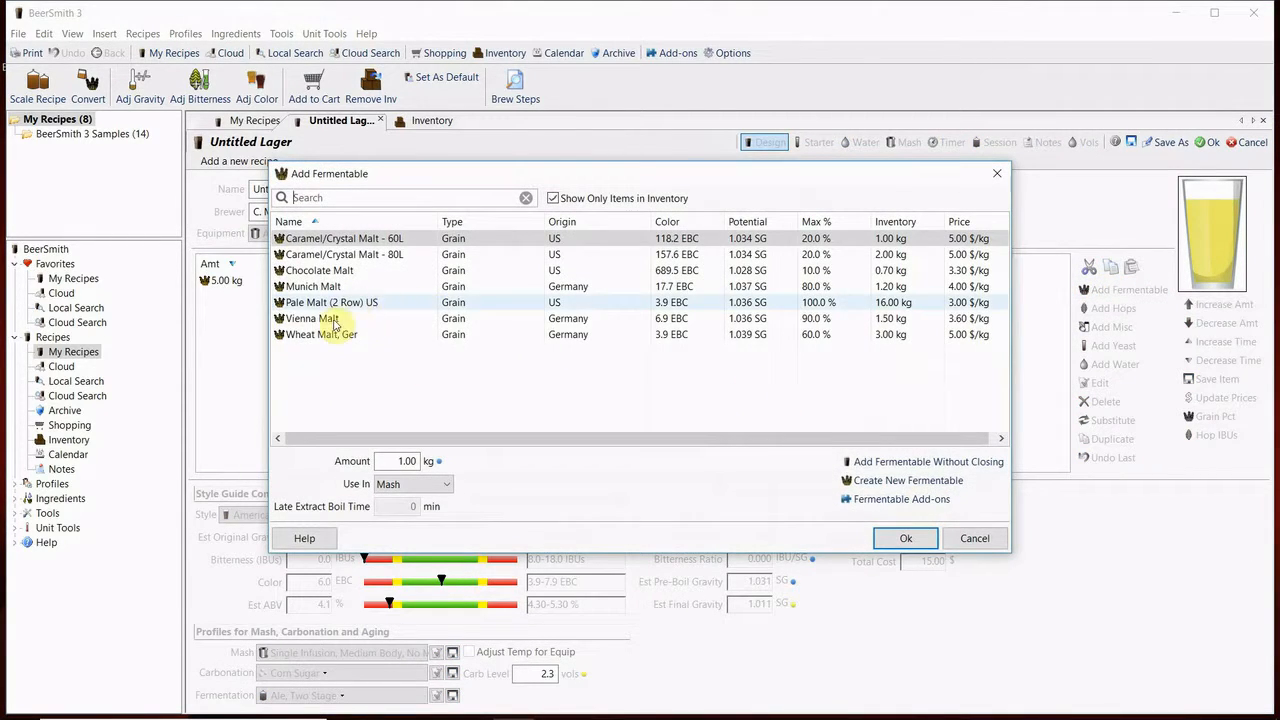
click(331, 321)
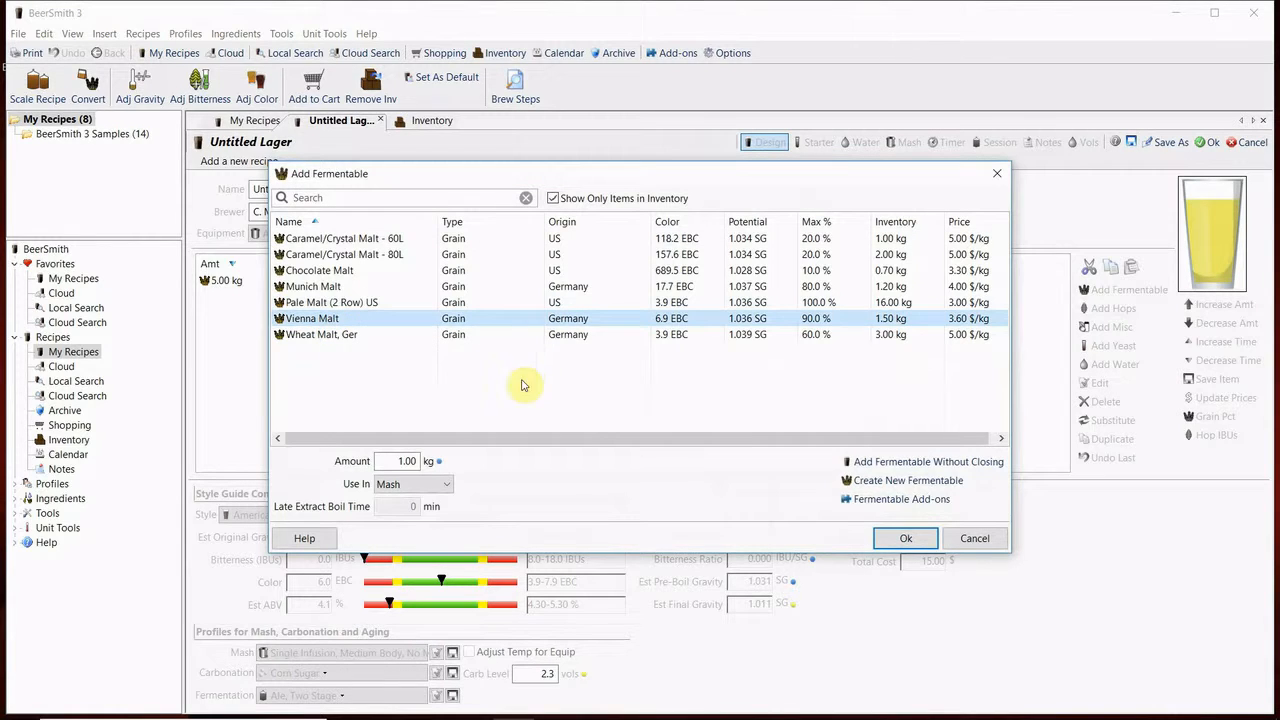
click(395, 461)
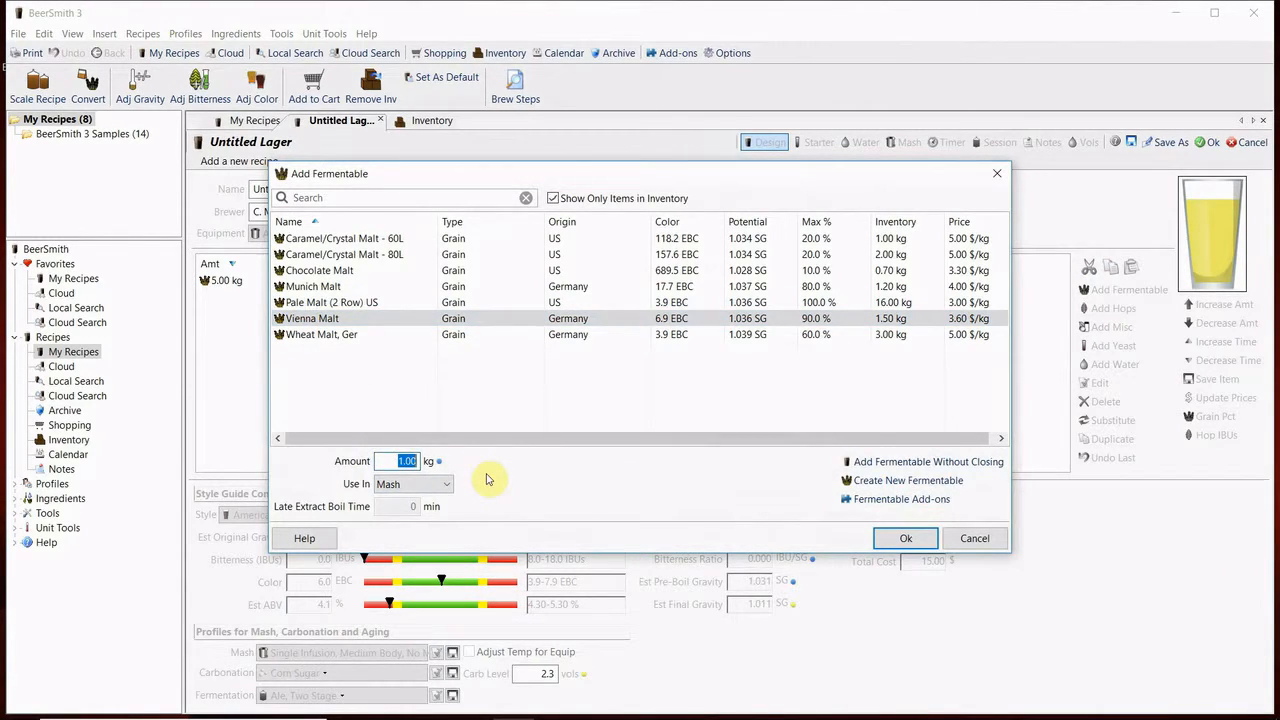
text(0.5)
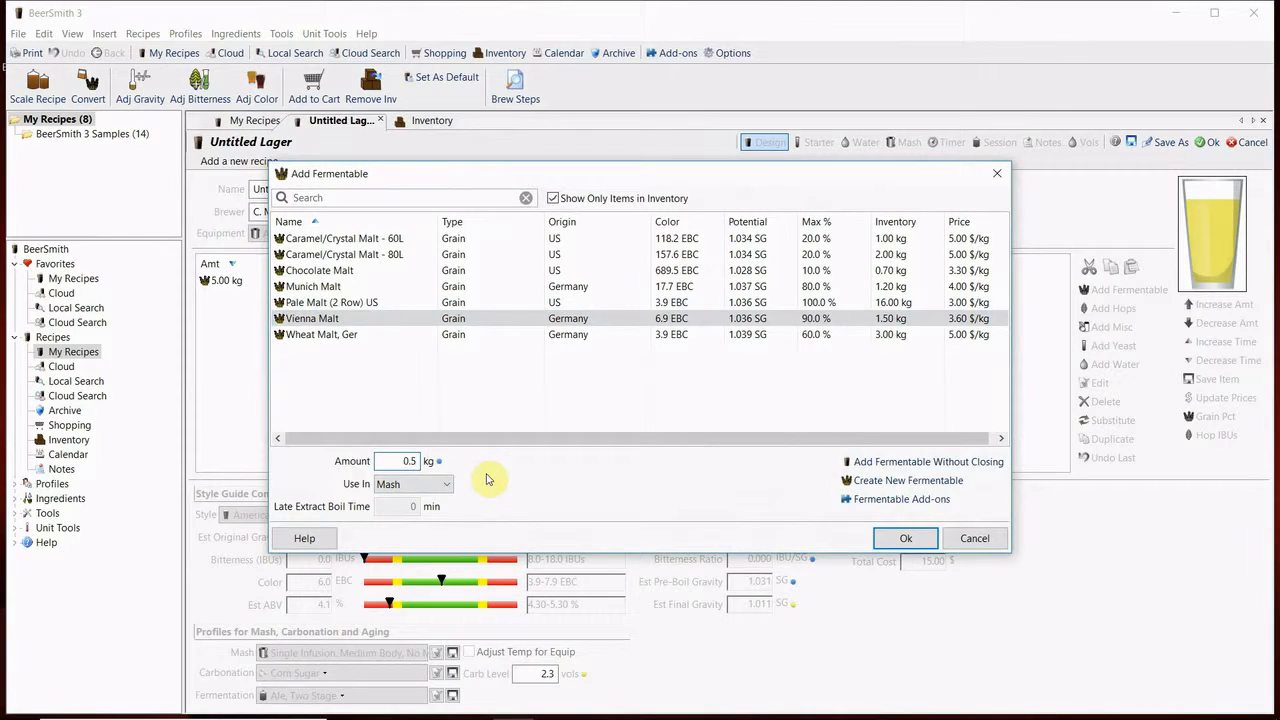
click(910, 538)
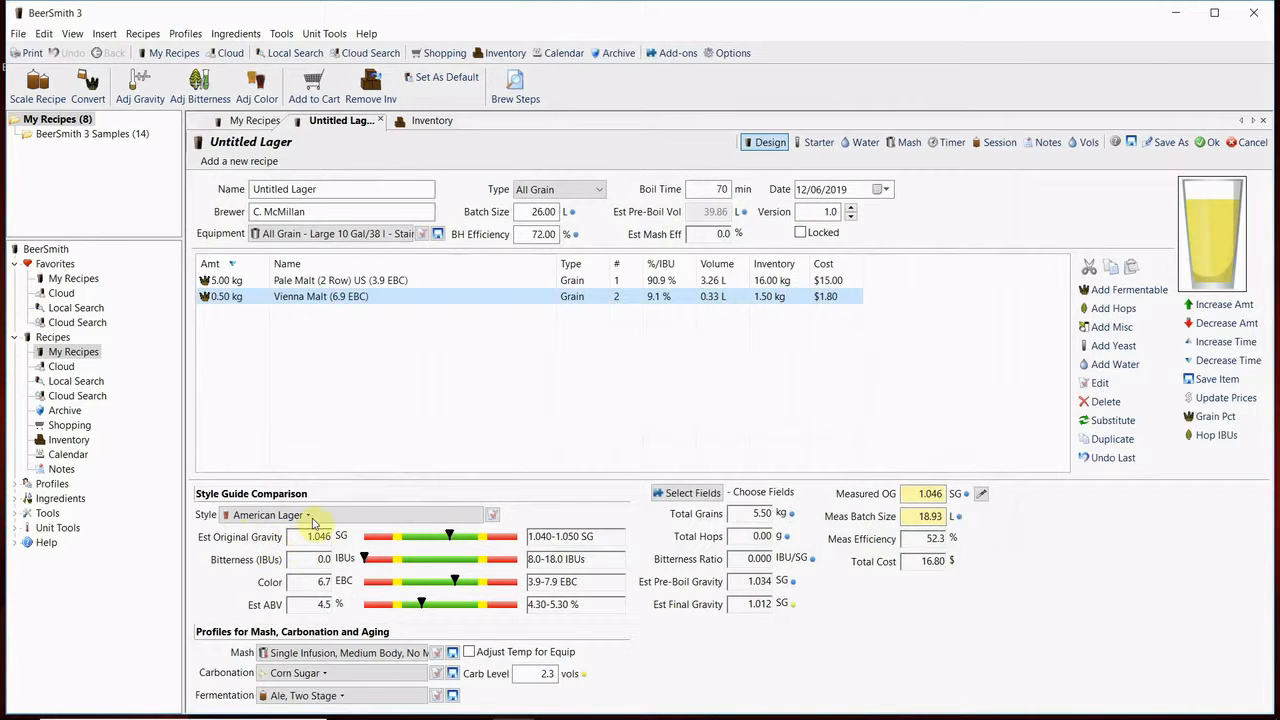
mouse_move(455, 590)
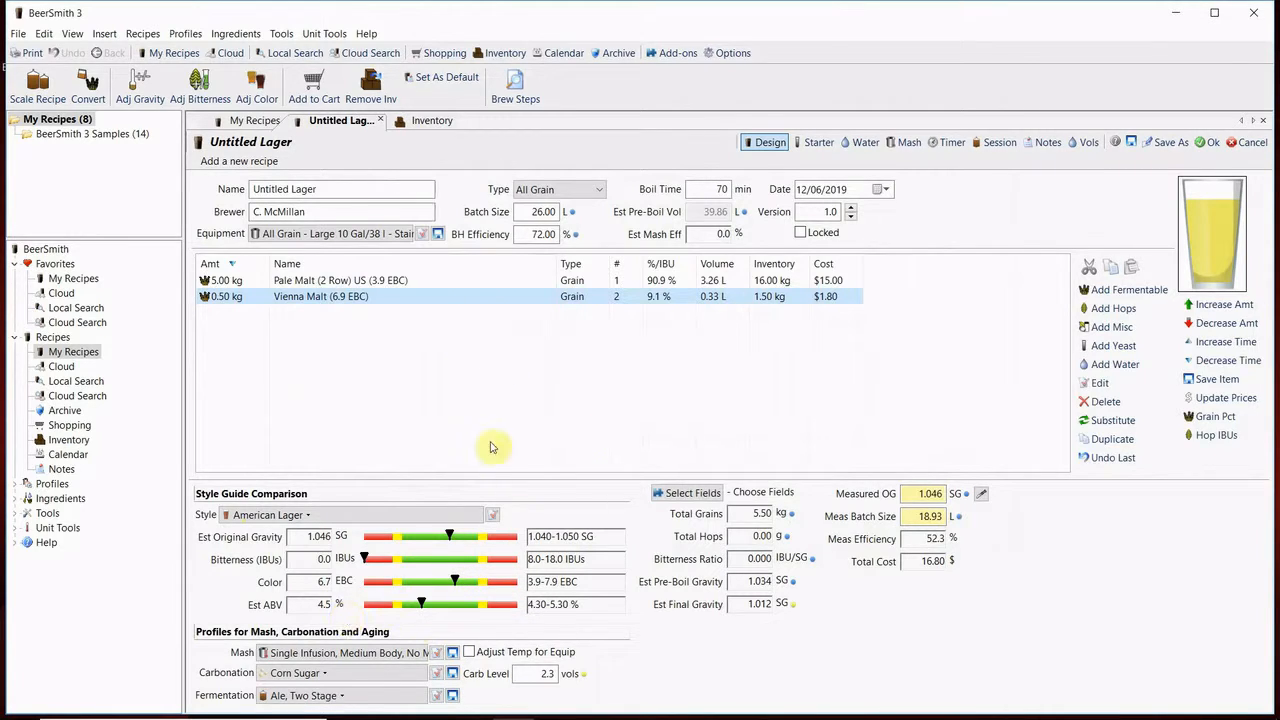
Set the amount of Vienna Malt in the recipe to 0.75 kg
double_click(228, 297)
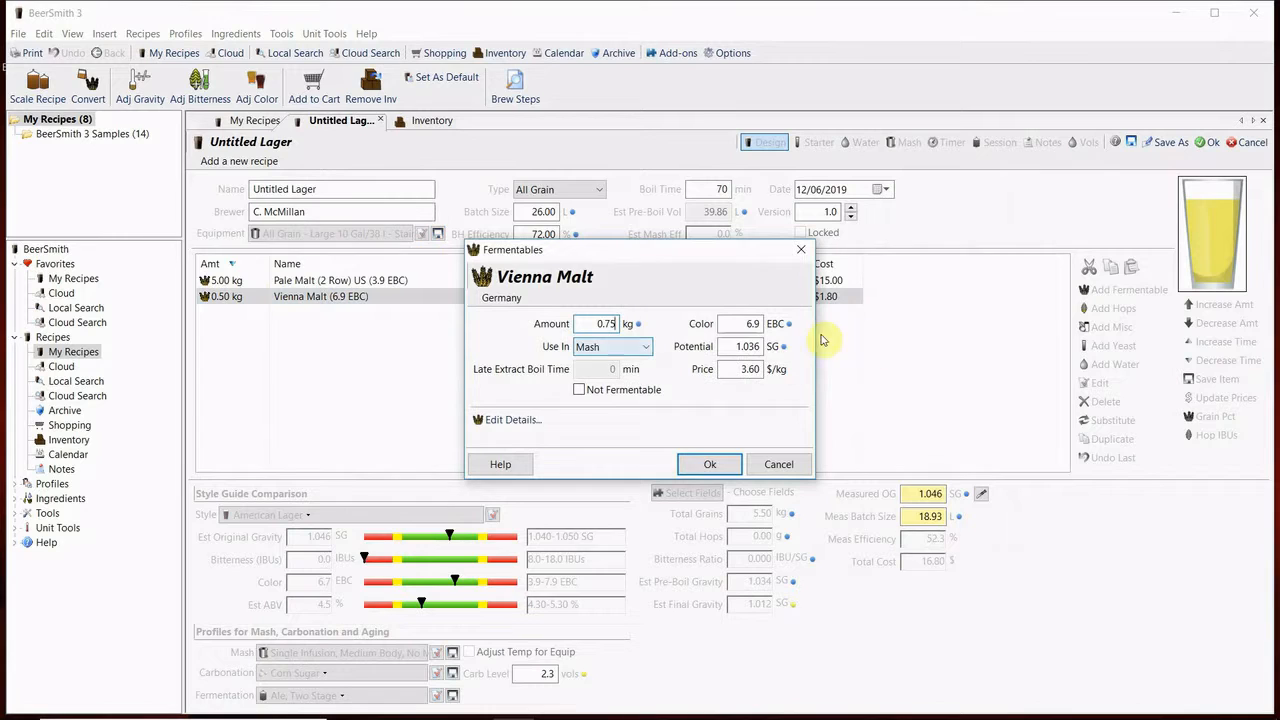
click(710, 464)
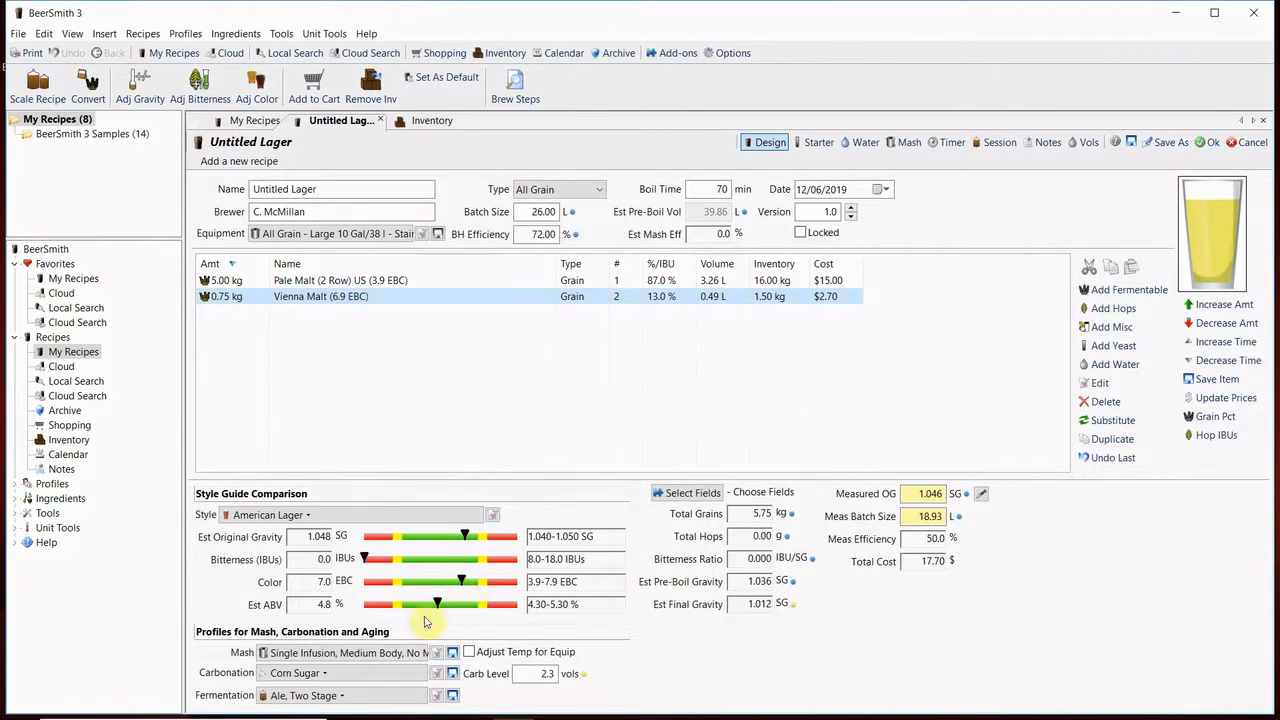
click(476, 397)
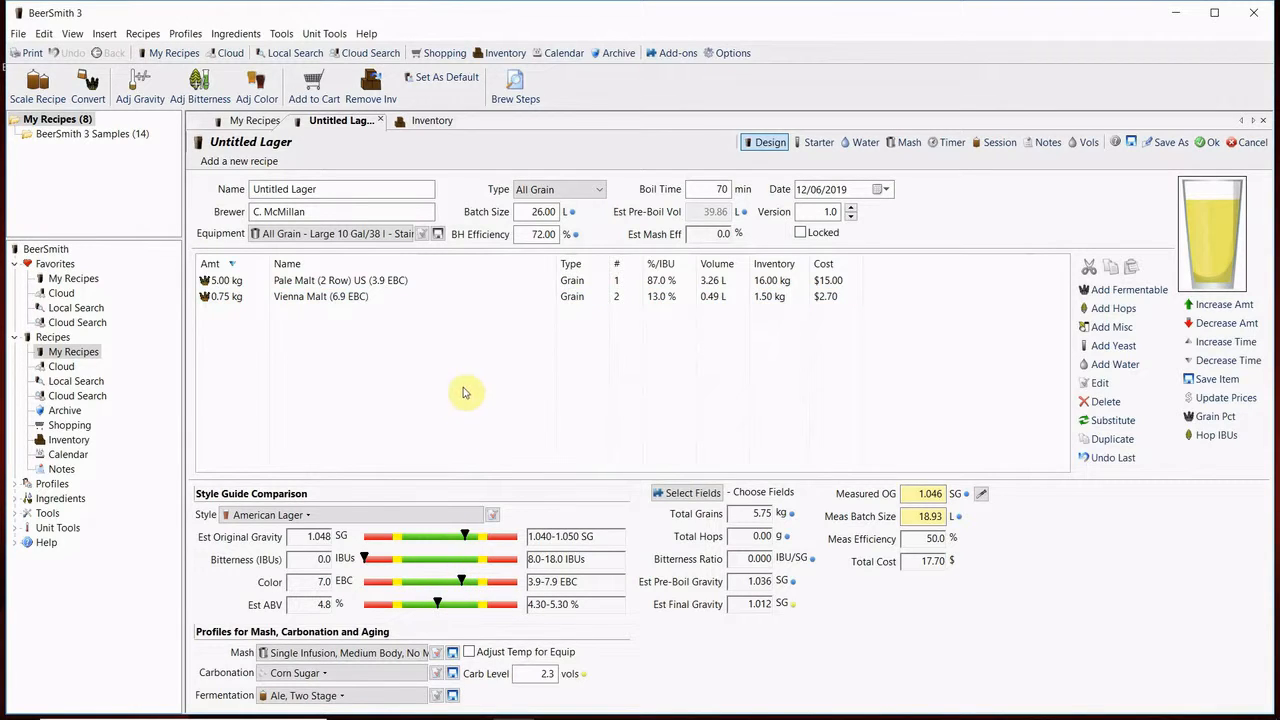
Add 40 g of Cascade, New Zealand pellet hops from the inventory as a 60 min boil addition
click(1133, 312)
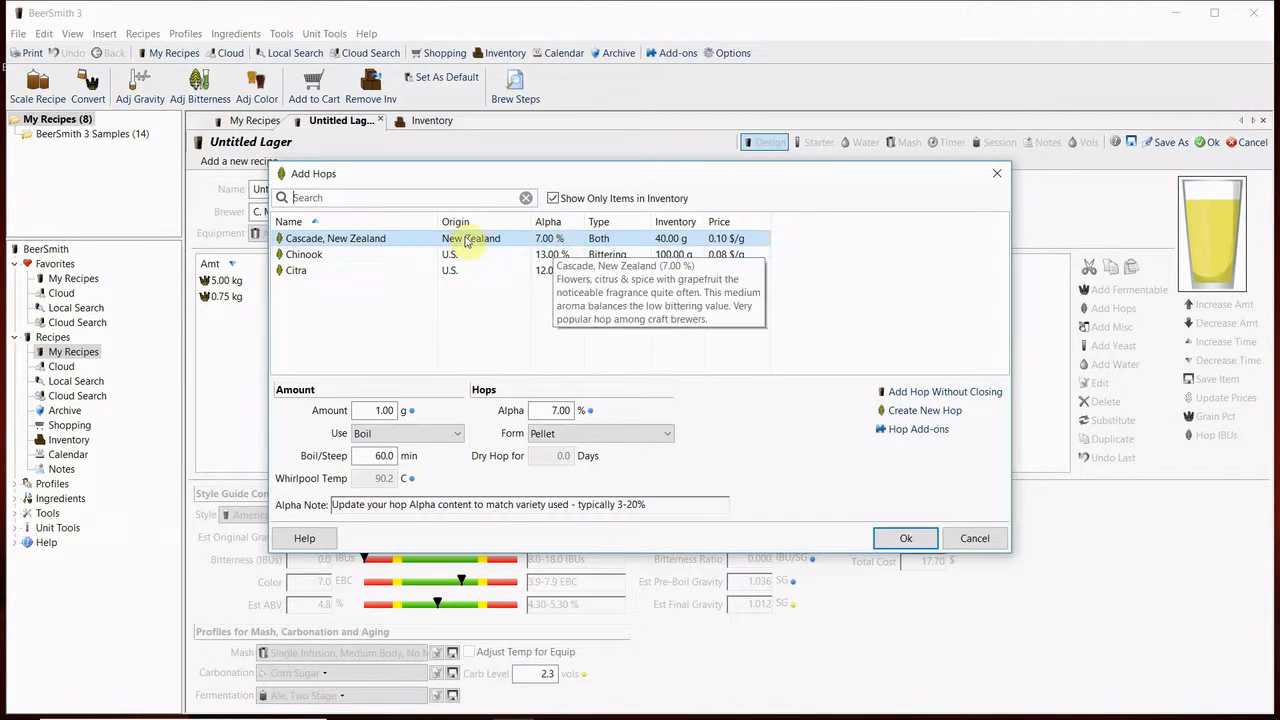
click(352, 240)
double_click(376, 410)
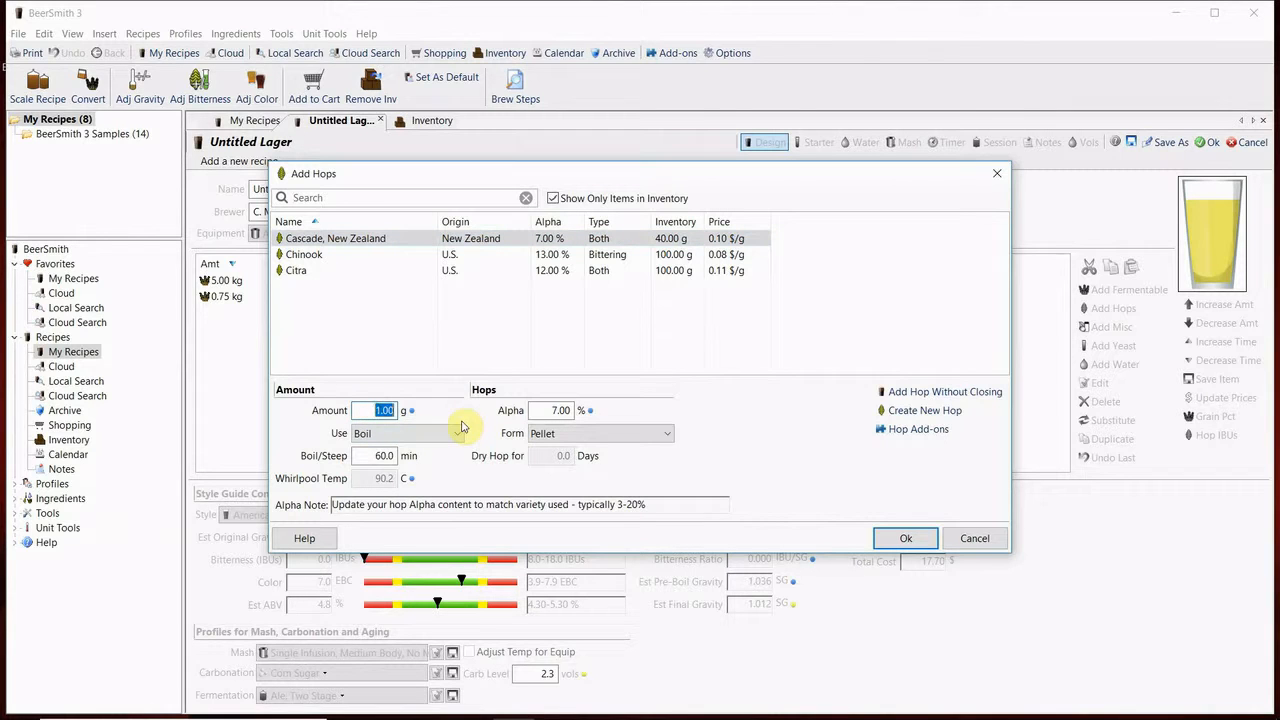
text(40)
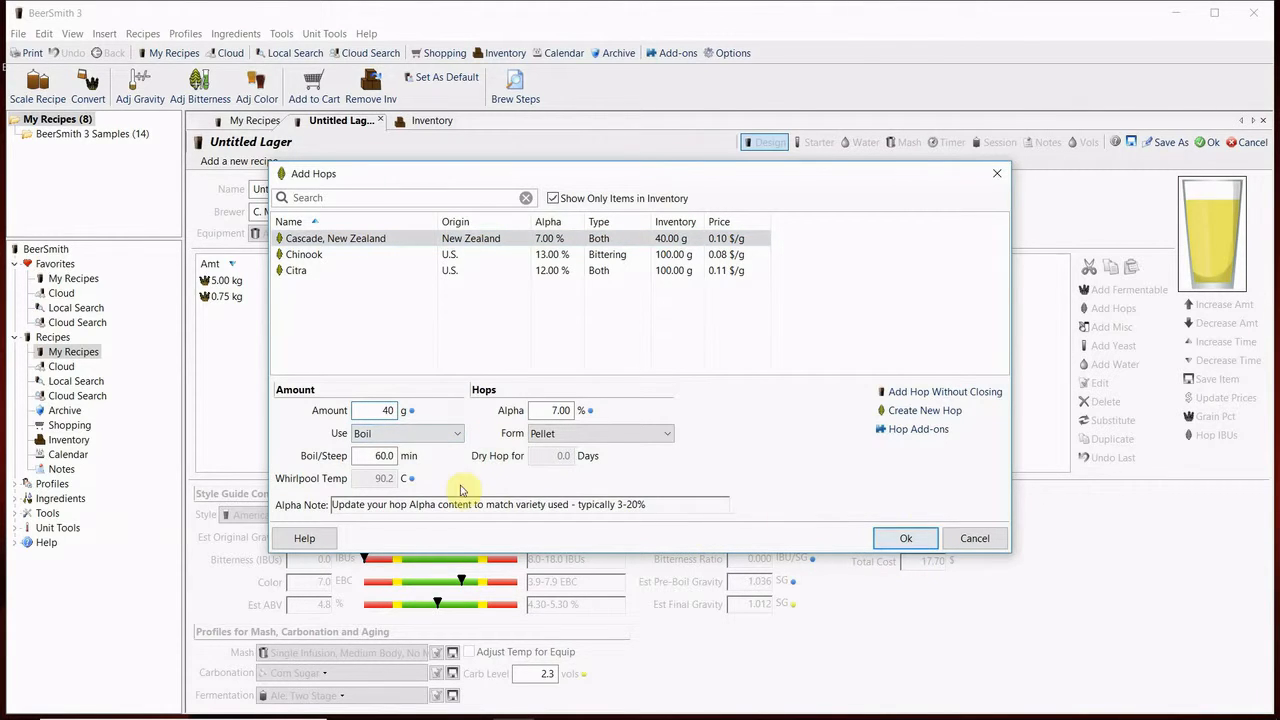
click(906, 540)
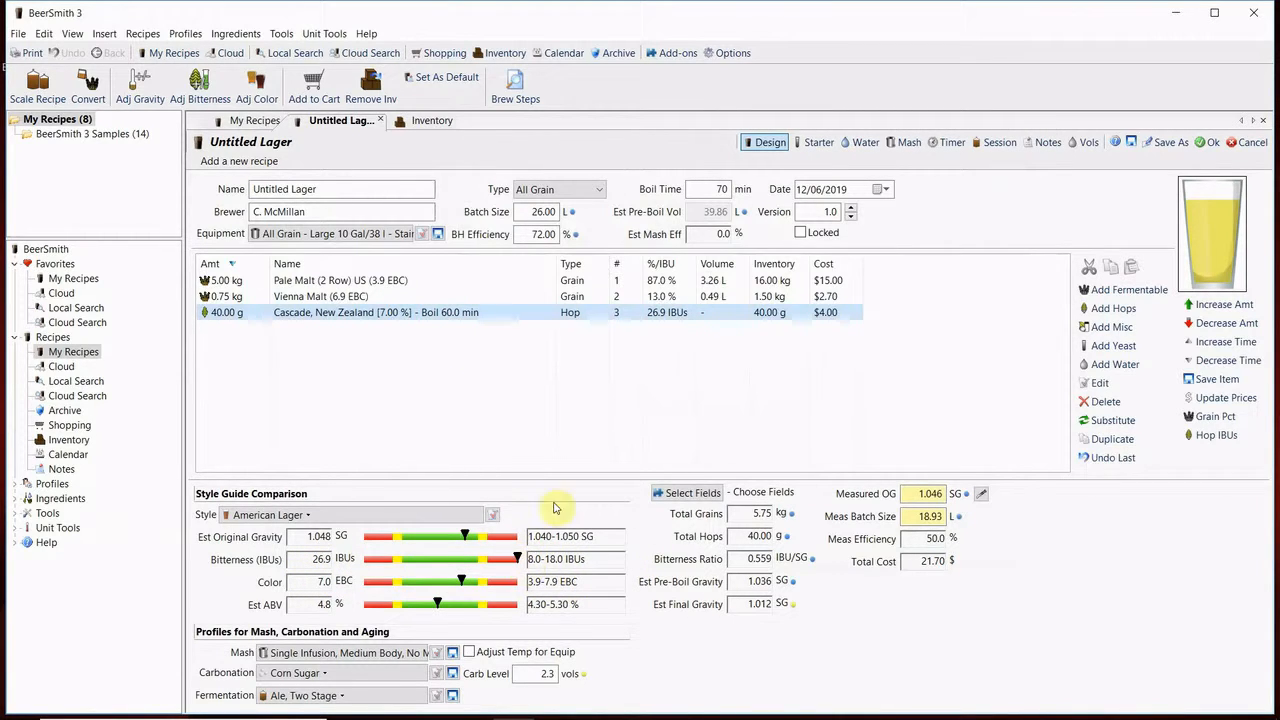
Try boil times of 45 min and 20 min for the Cascade, New Zealand hop addition
double_click(368, 313)
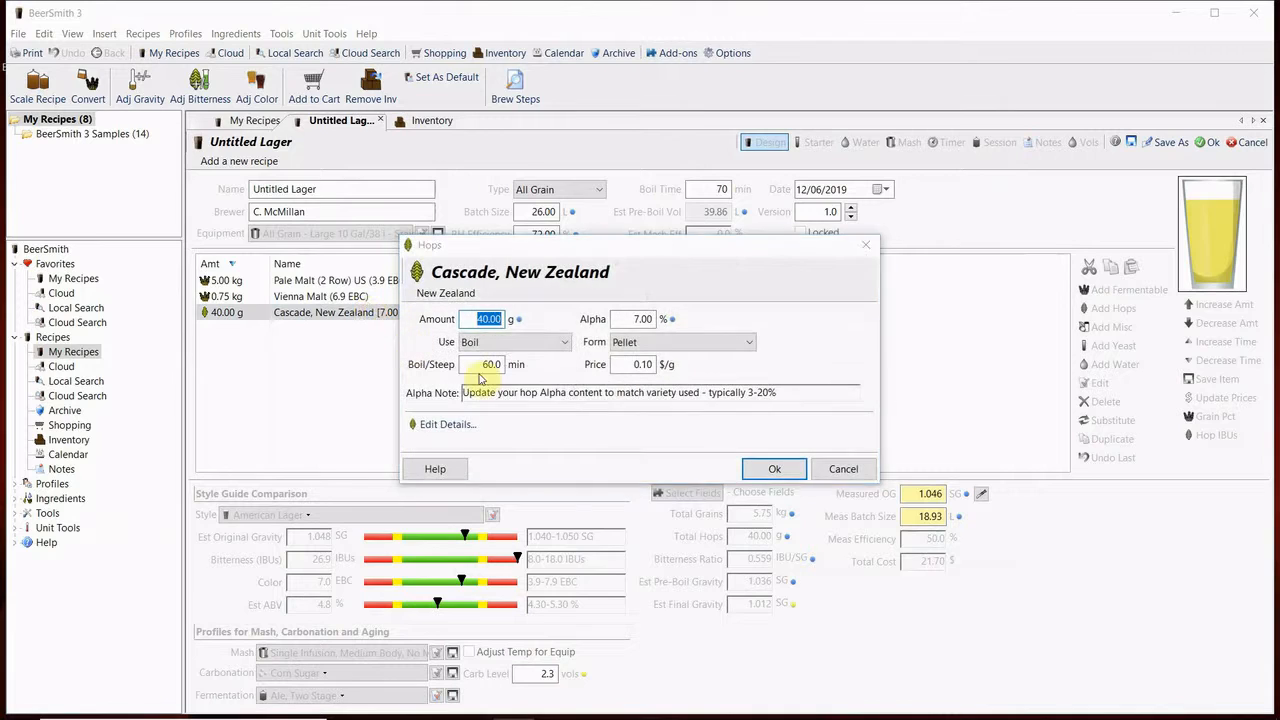
click(482, 364)
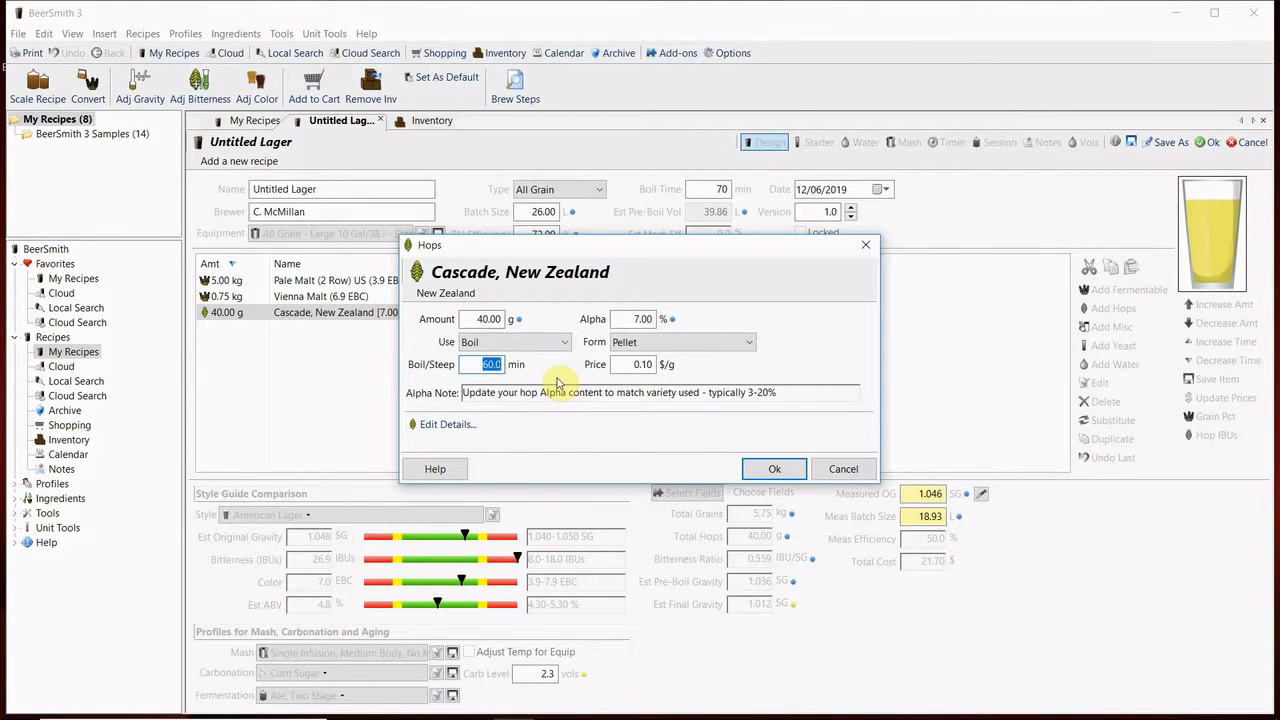
click(775, 476)
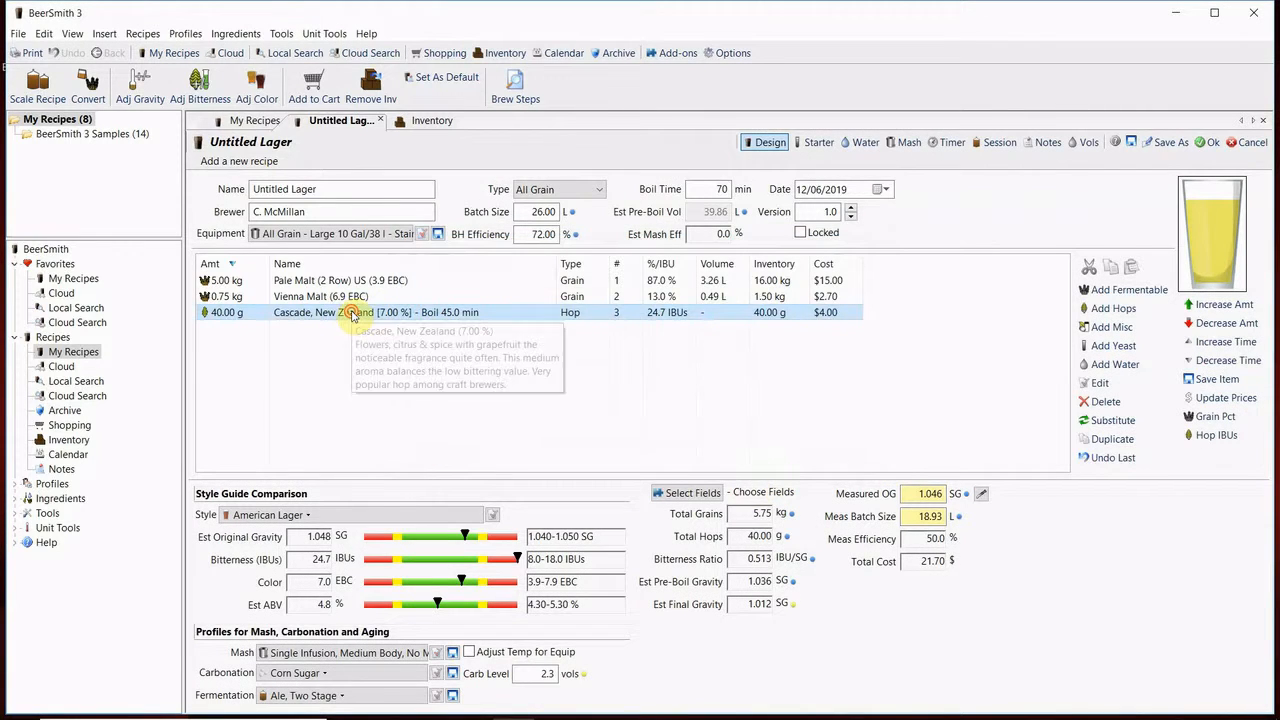
double_click(350, 313)
click(490, 362)
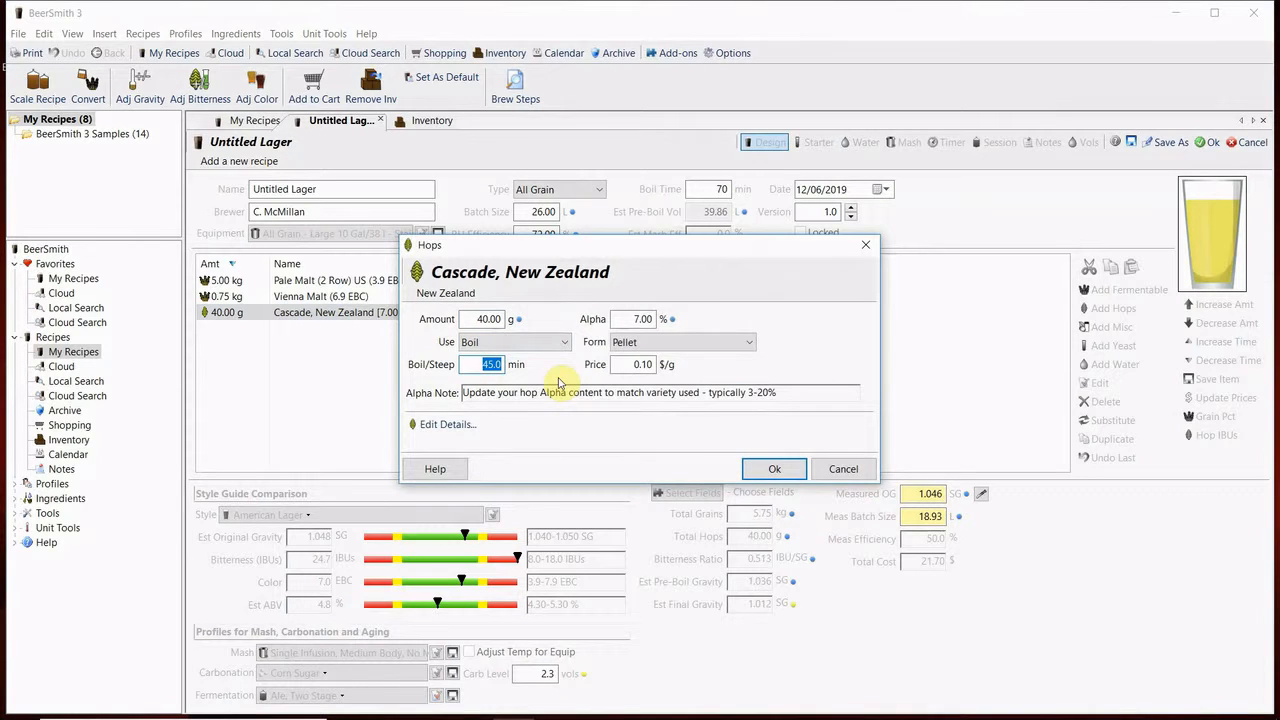
click(770, 469)
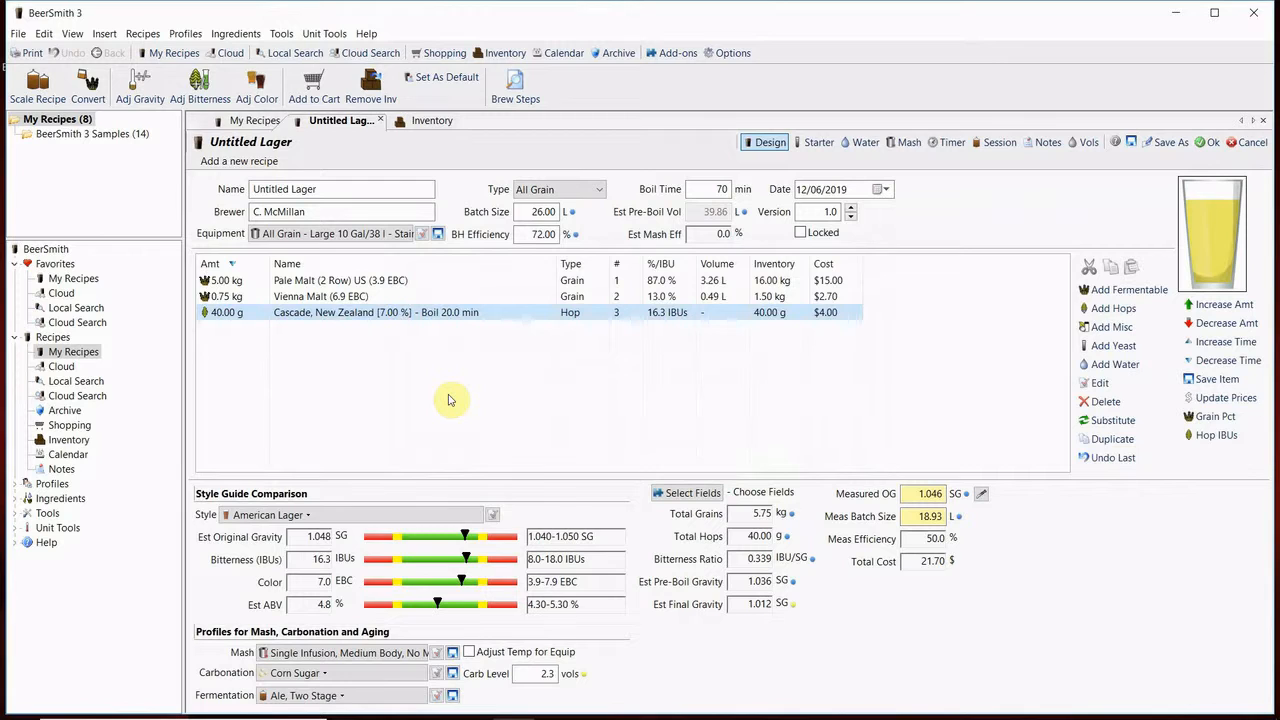
Set the Cascade, New Zealand hop addition to 20 g with a boil time of 40 min
double_click(305, 316)
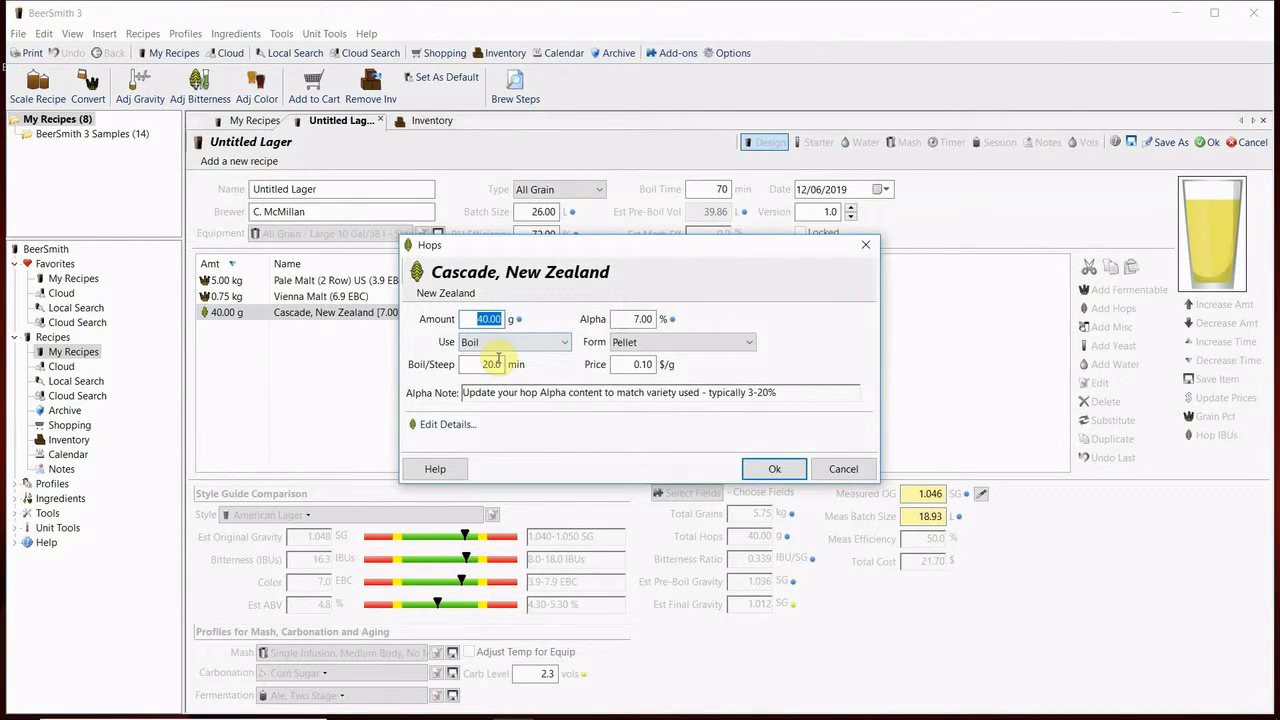
double_click(487, 366)
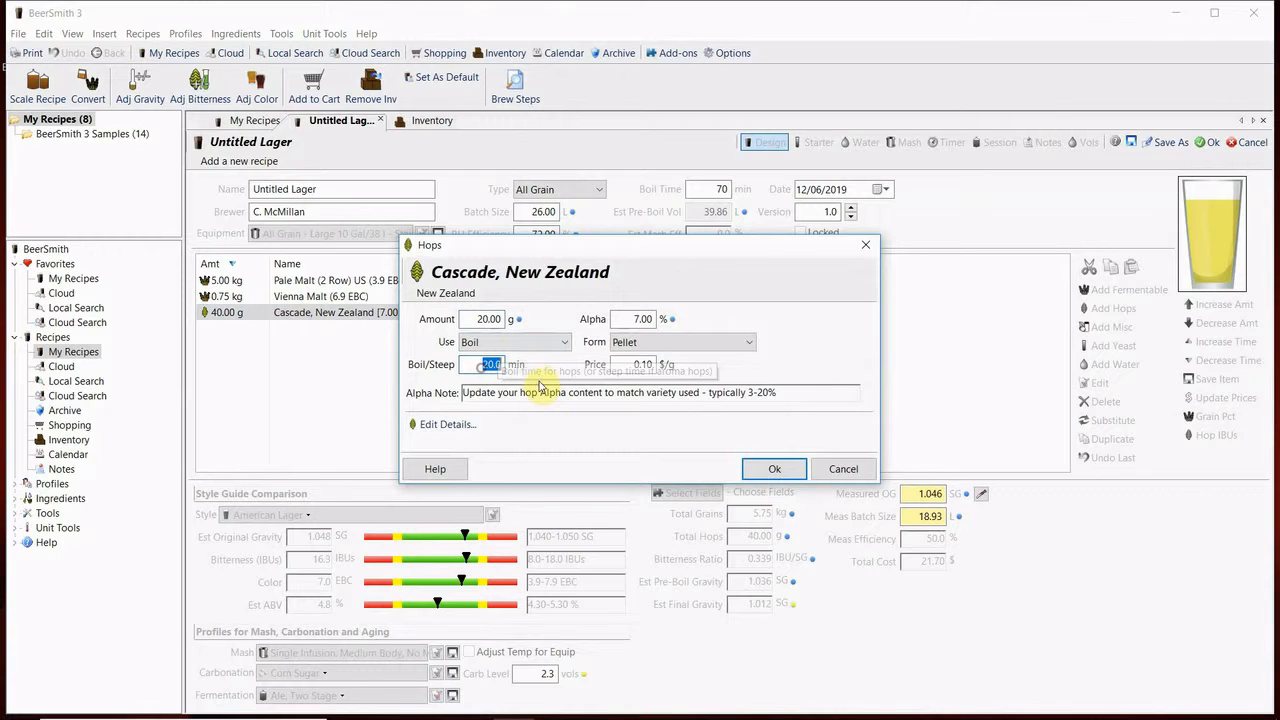
text(40)
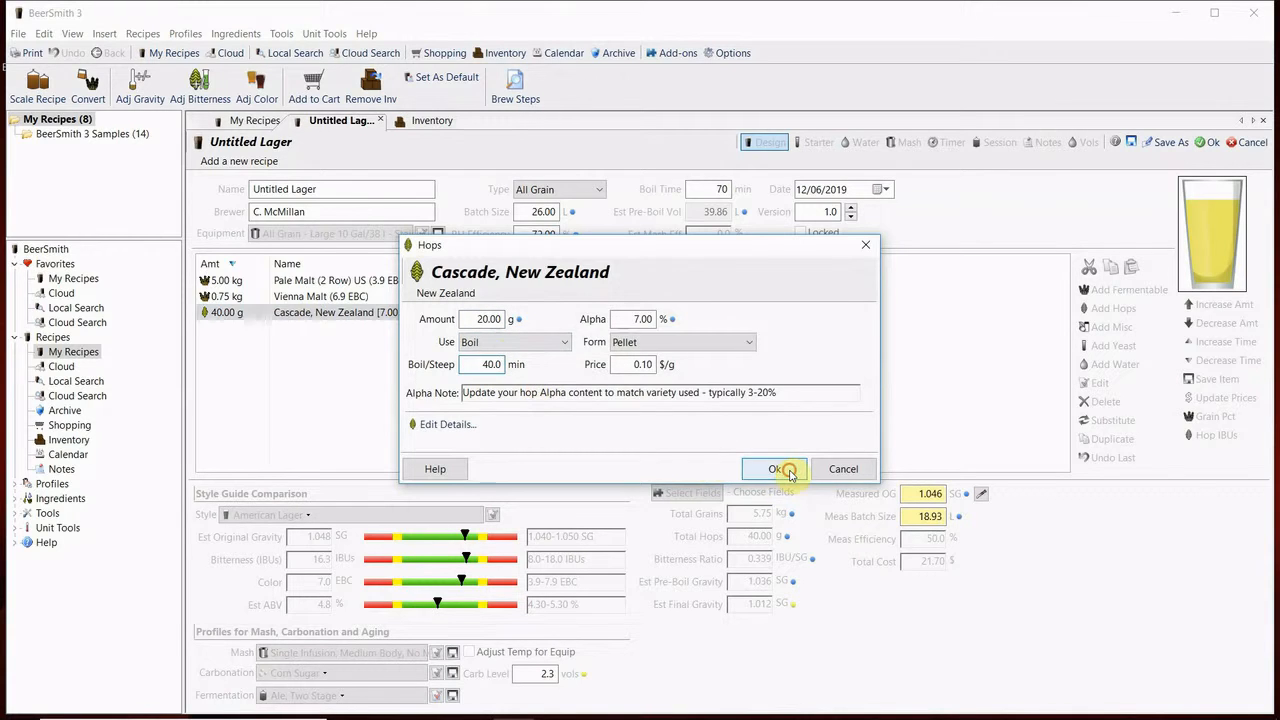
click(773, 468)
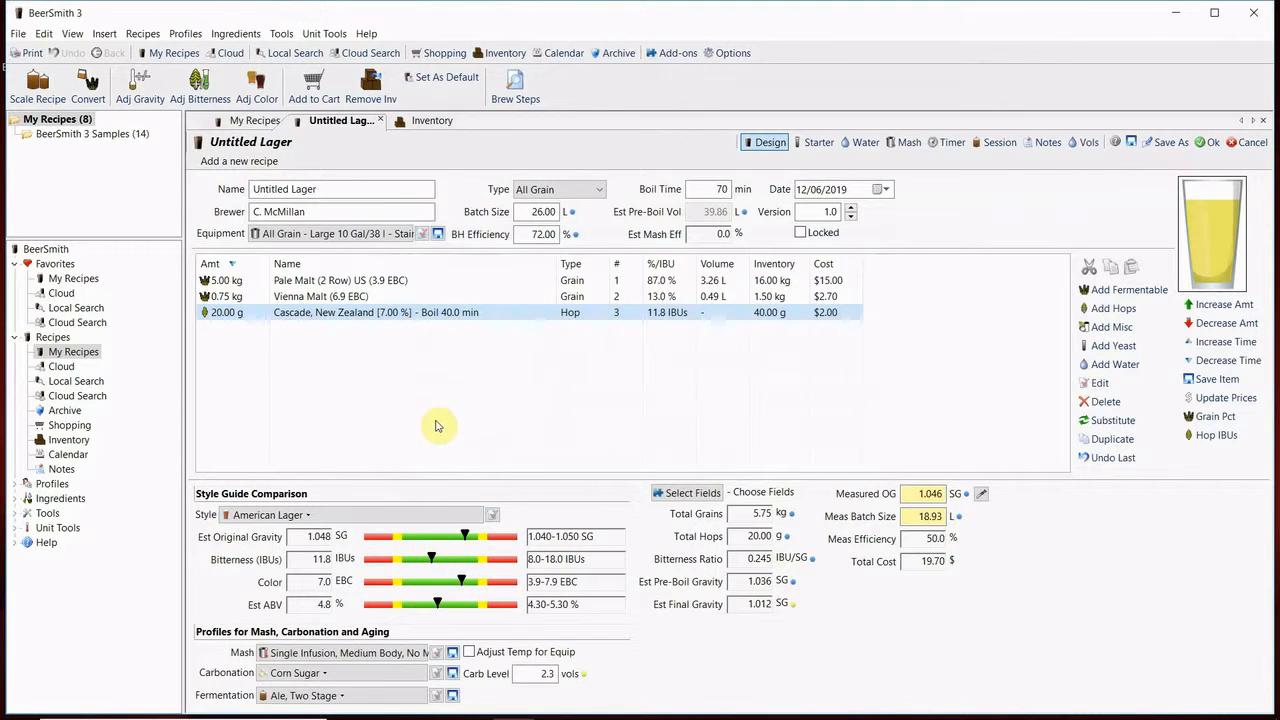
click(545, 422)
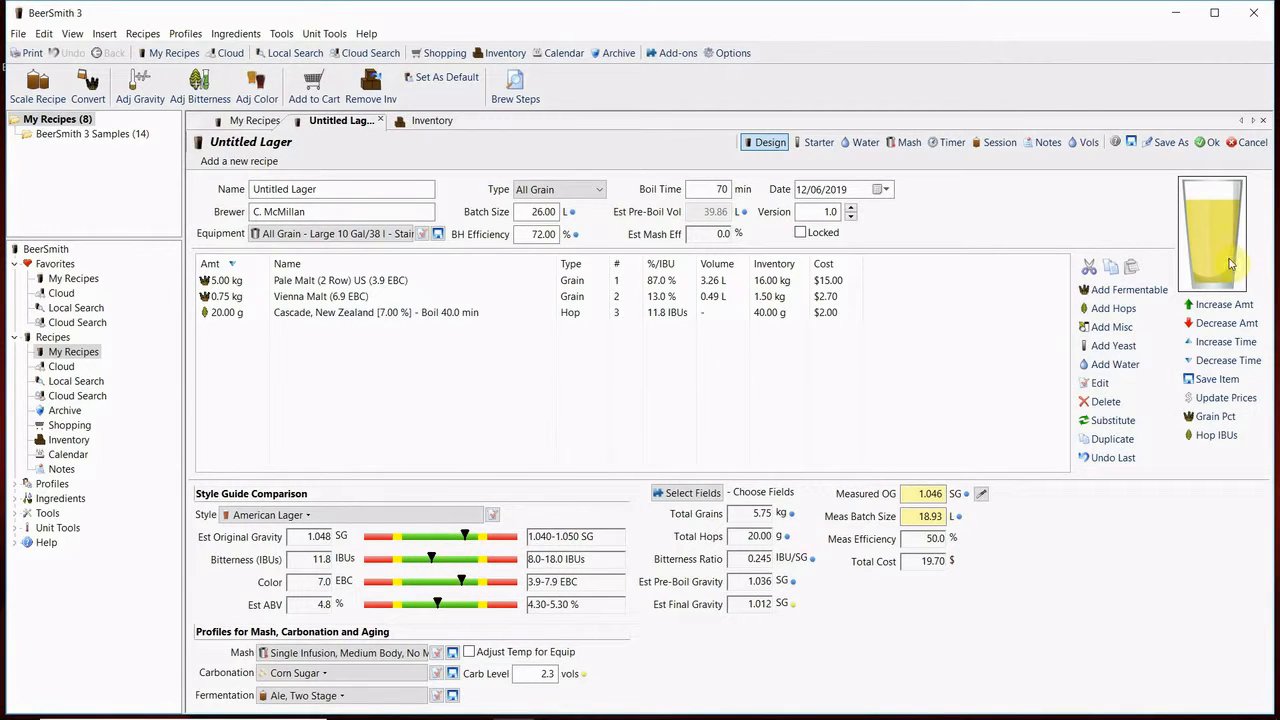
Check which yeasts are available in the inventory without adding one
click(1108, 345)
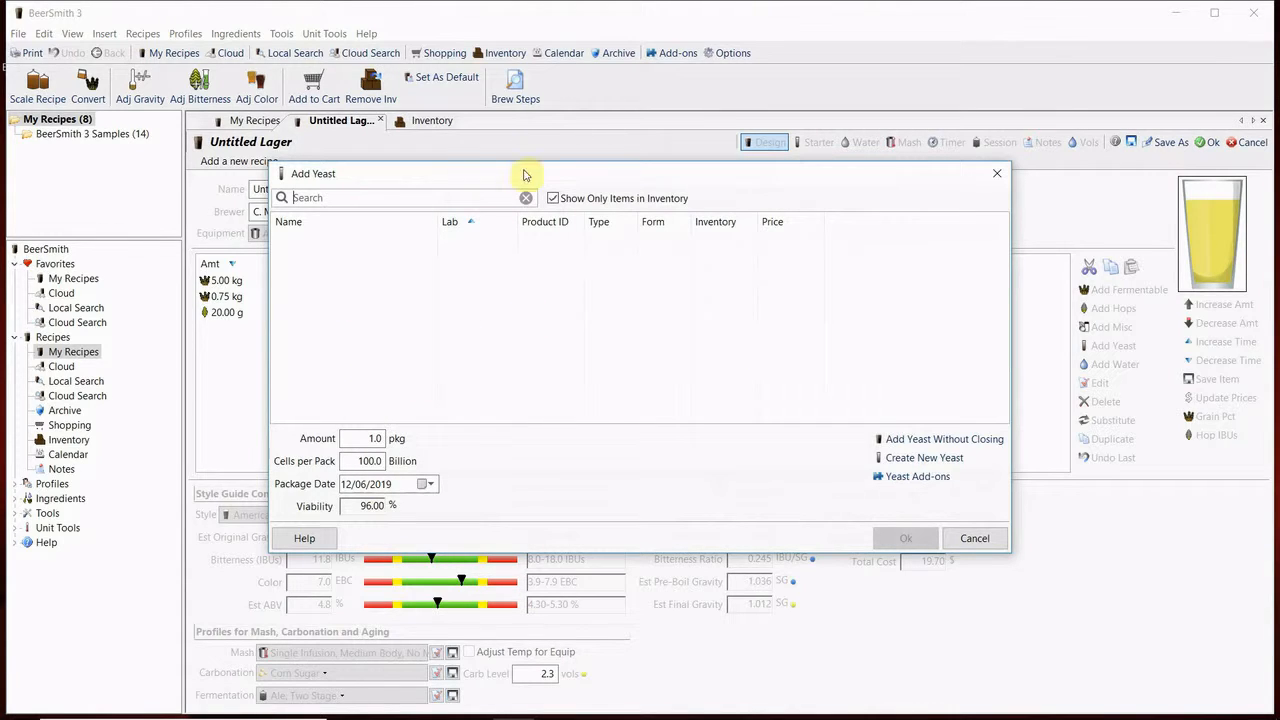
click(971, 537)
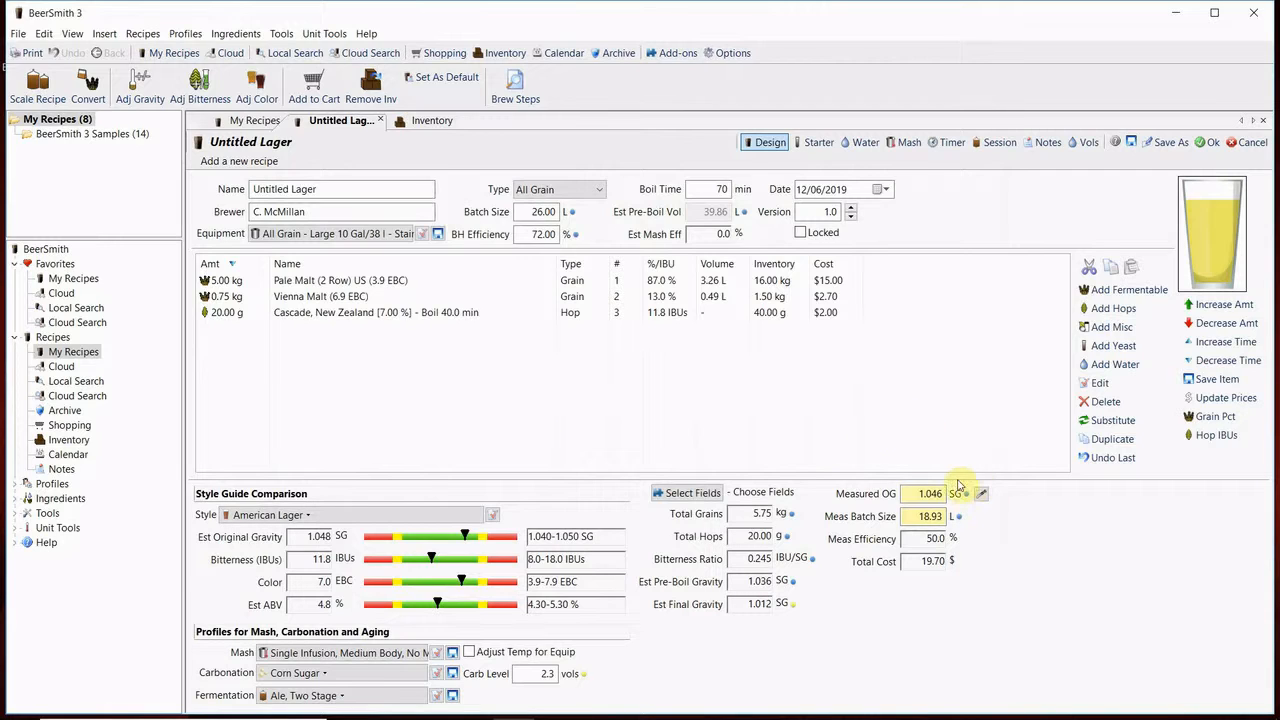
Set the recipe's measured batch size to 26 L
click(918, 518)
text(26)
key(Return)
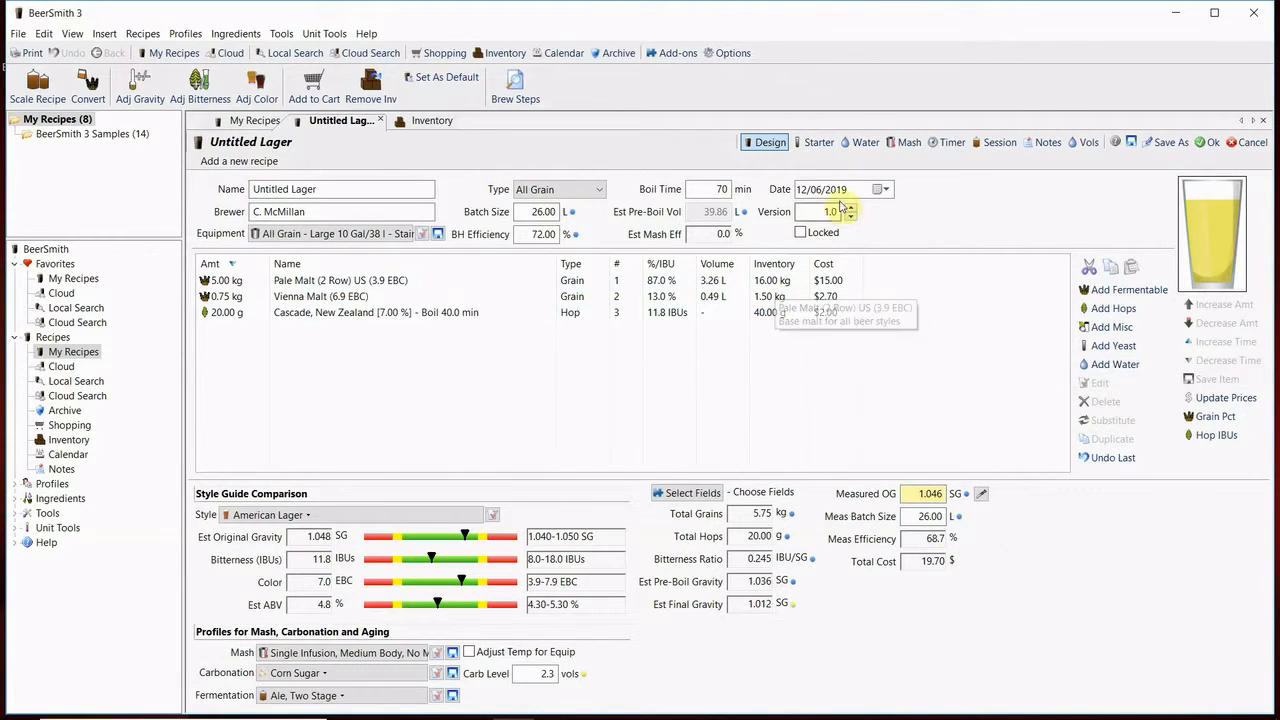
Review the recipe's yeast starter and water profile pages, and return to its design page
click(823, 144)
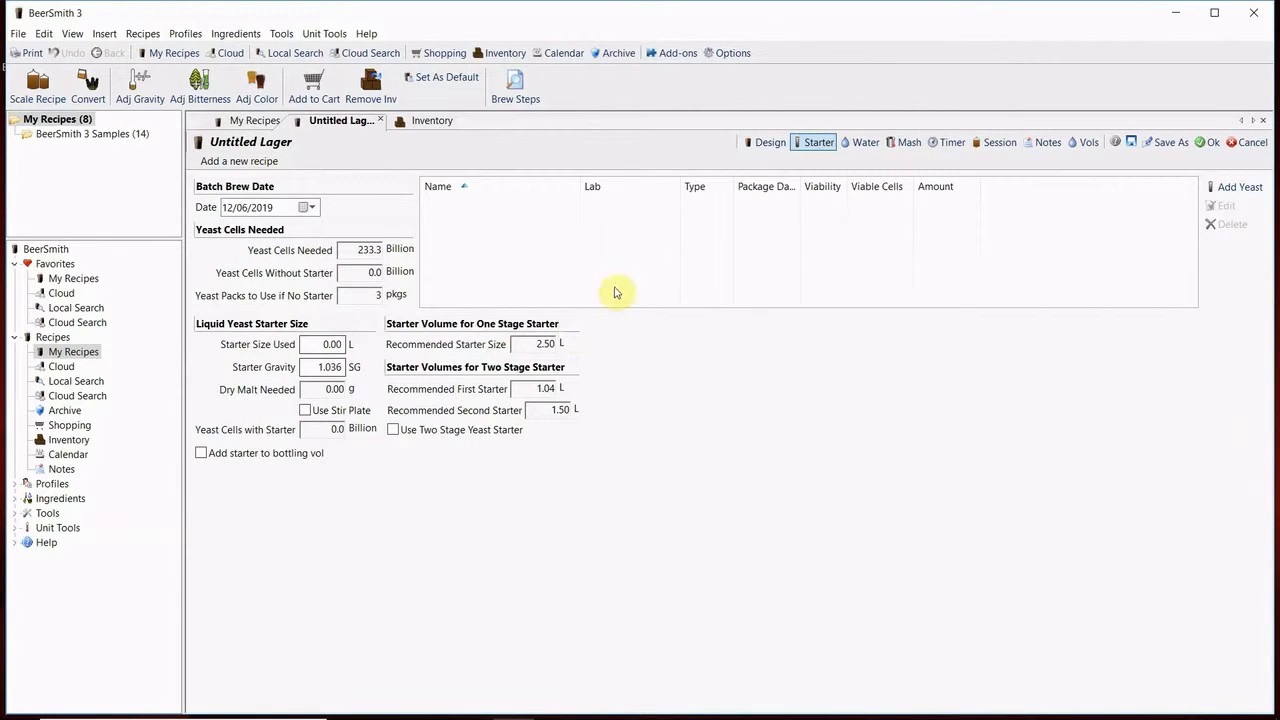
click(866, 146)
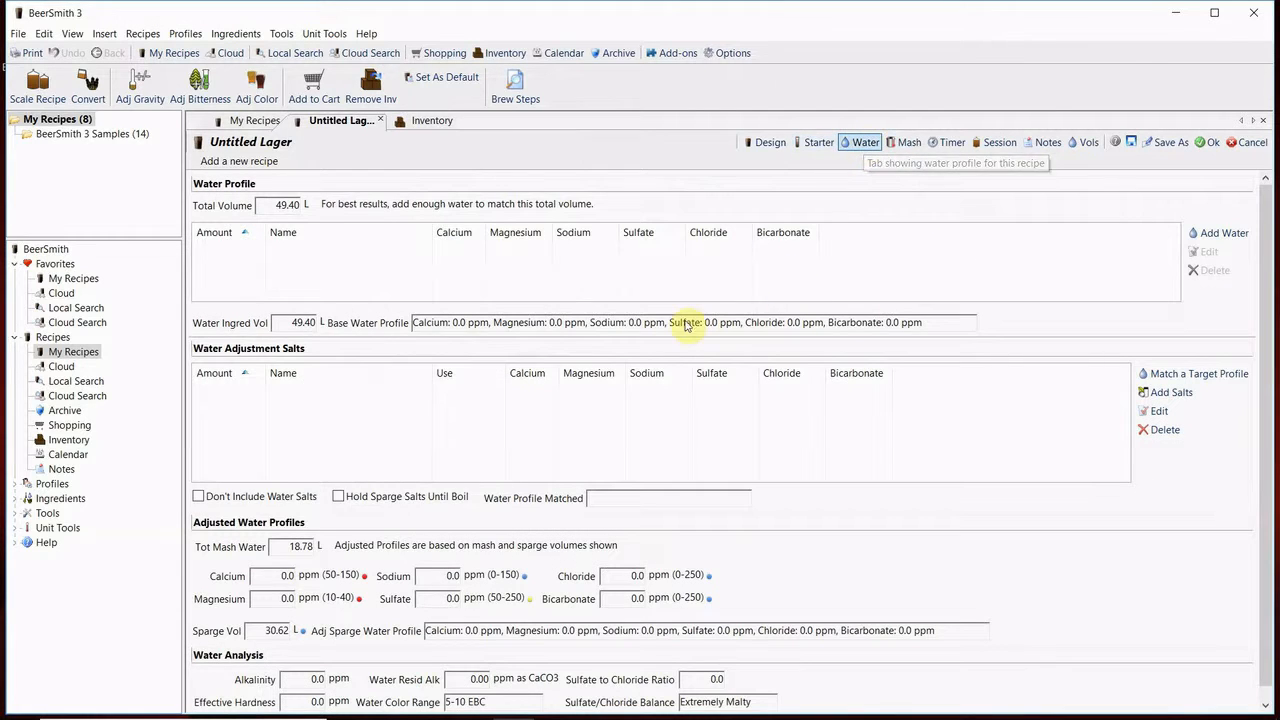
click(233, 121)
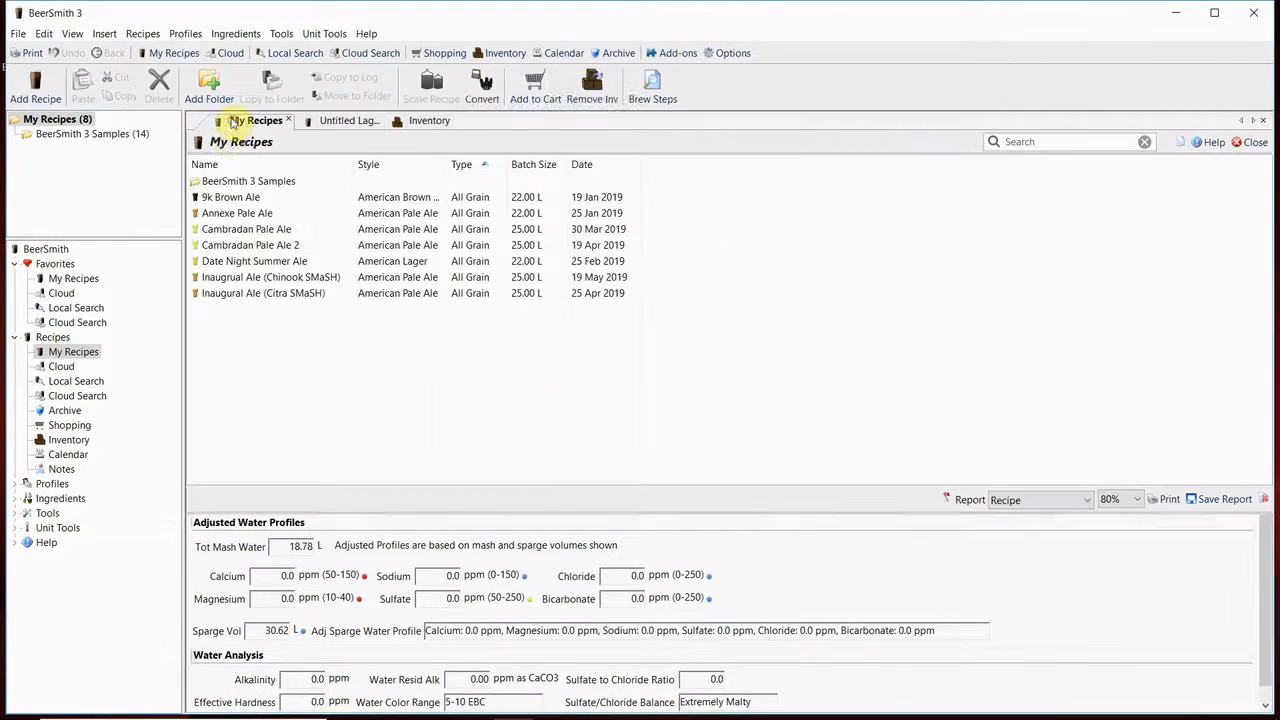
click(343, 121)
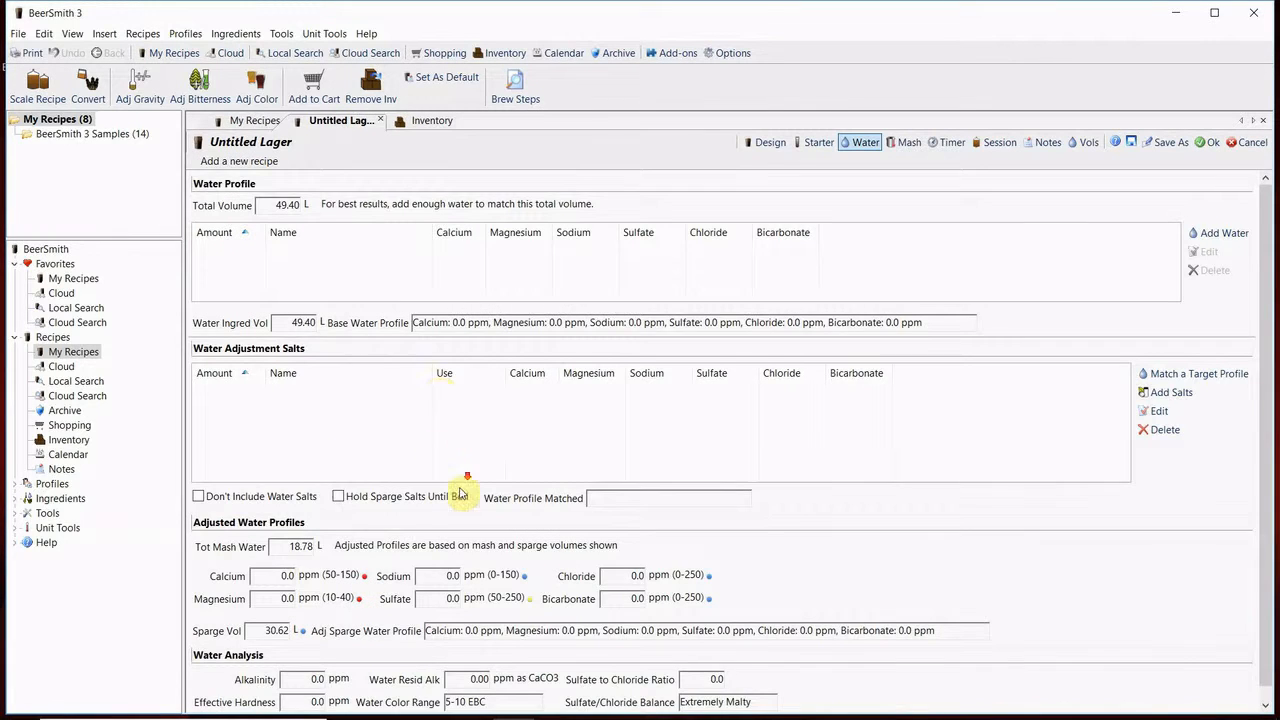
click(769, 147)
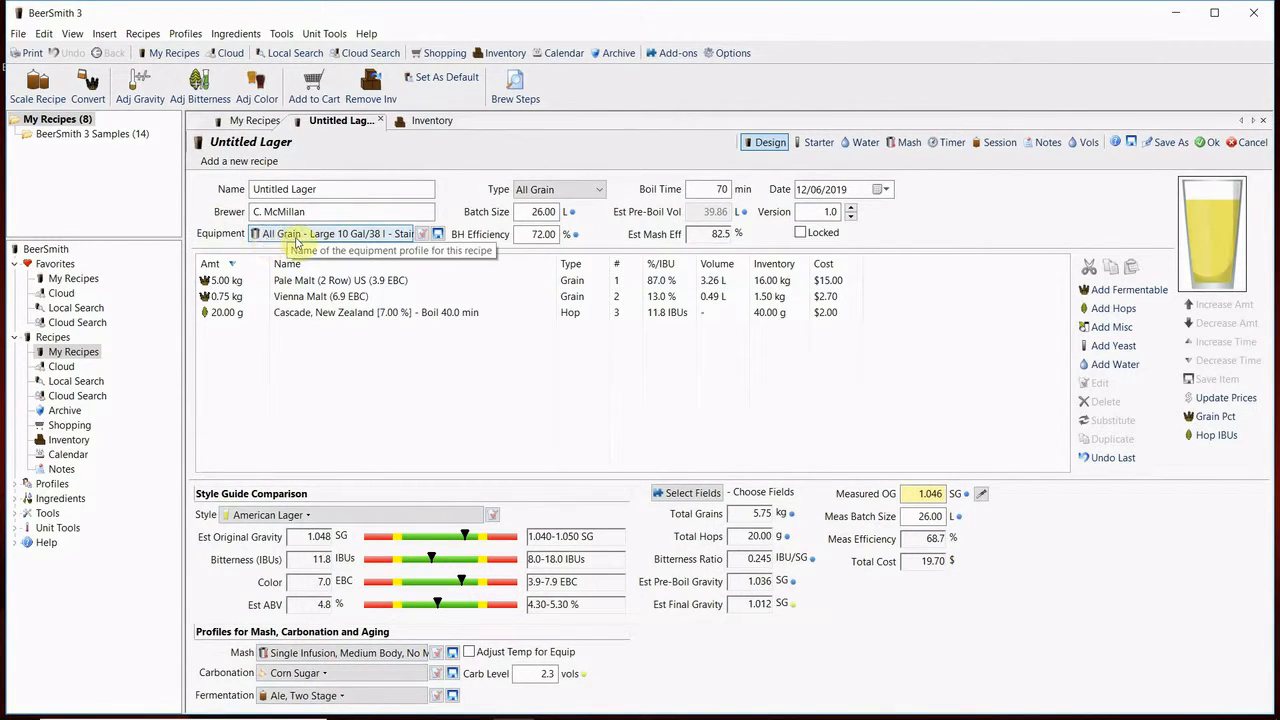
Choose the equipment profile "All Grain - Large 10 Gal/38 l - Stainless" for the recipe
click(405, 237)
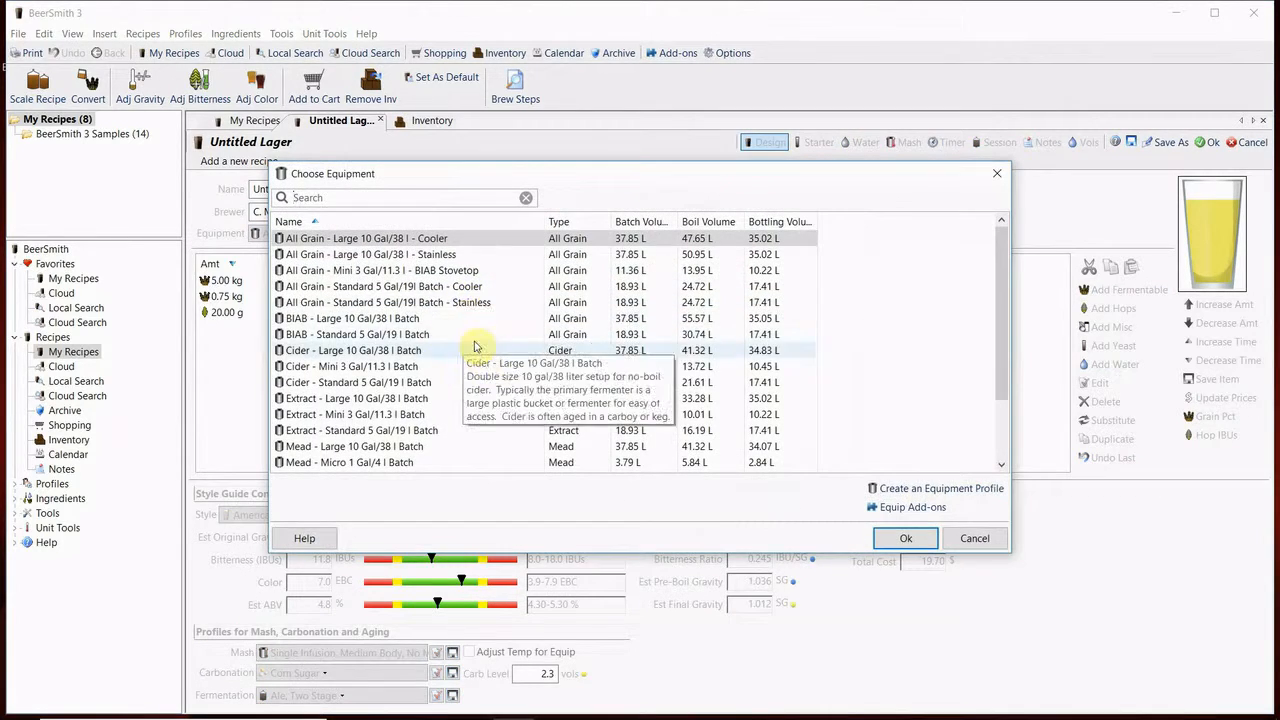
click(463, 255)
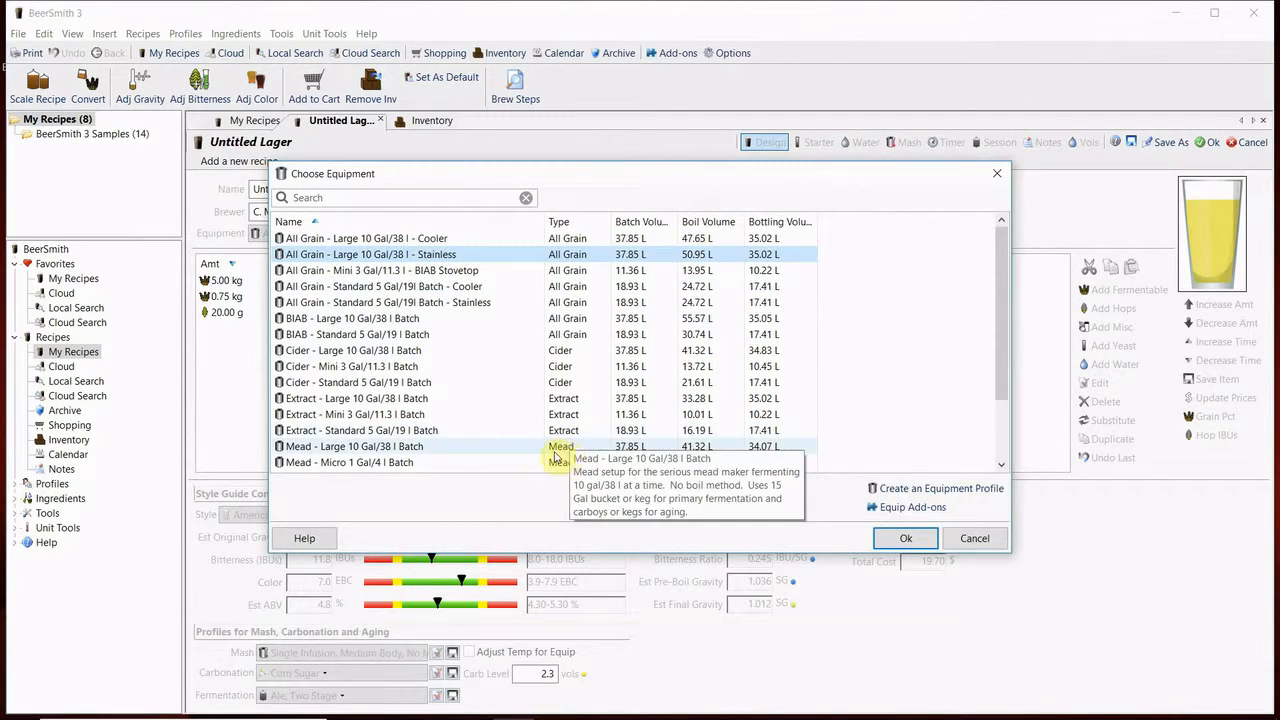
click(918, 541)
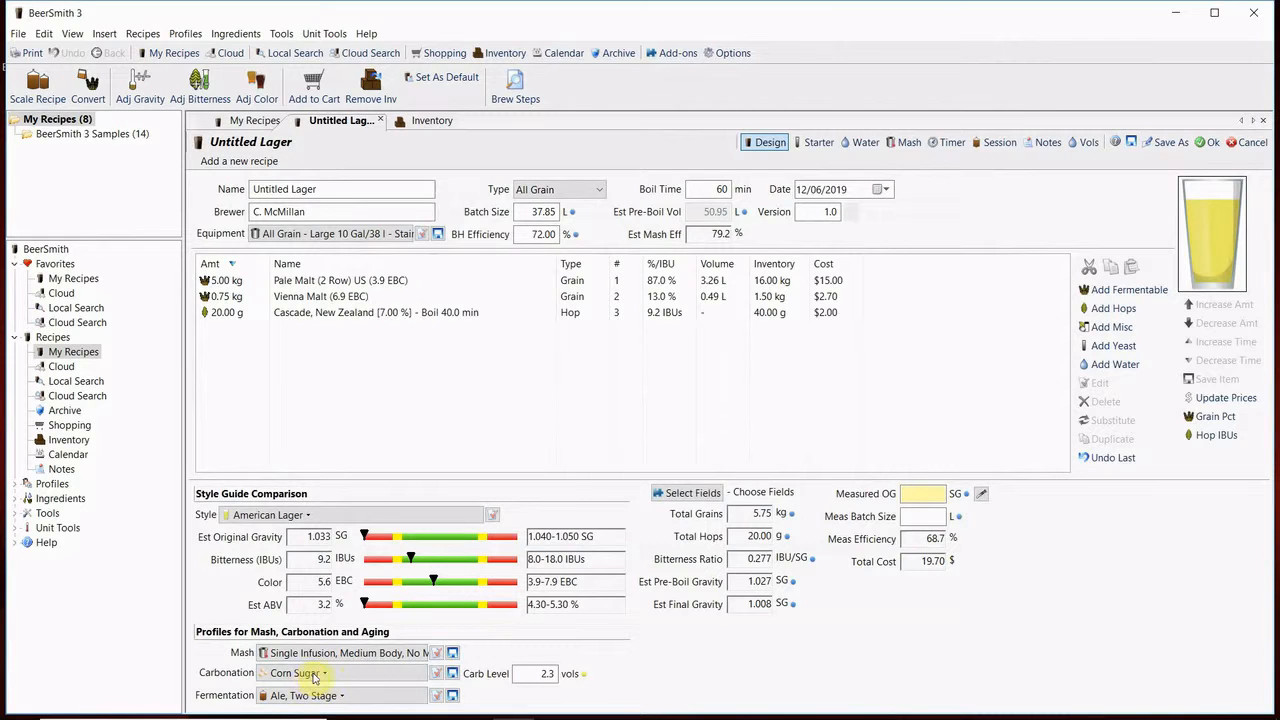
Set the recipe's carbonation profile to Keg with forced carbonation
click(313, 675)
click(344, 286)
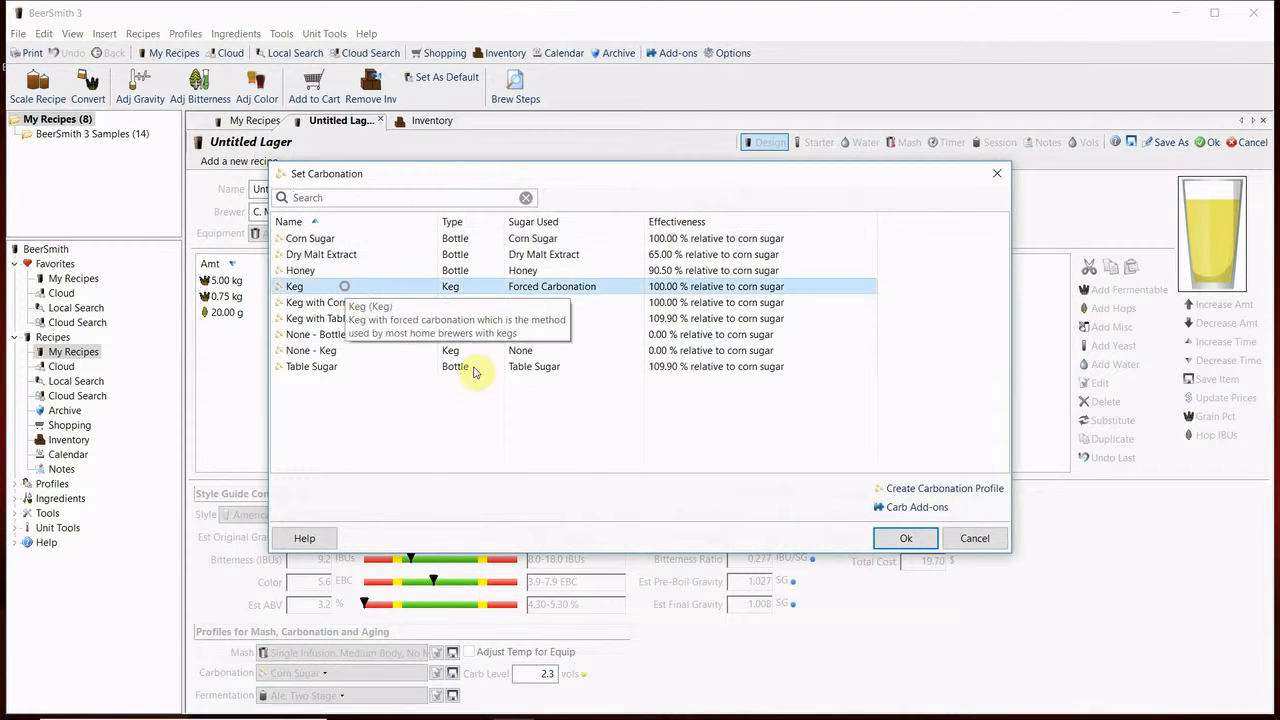
click(903, 538)
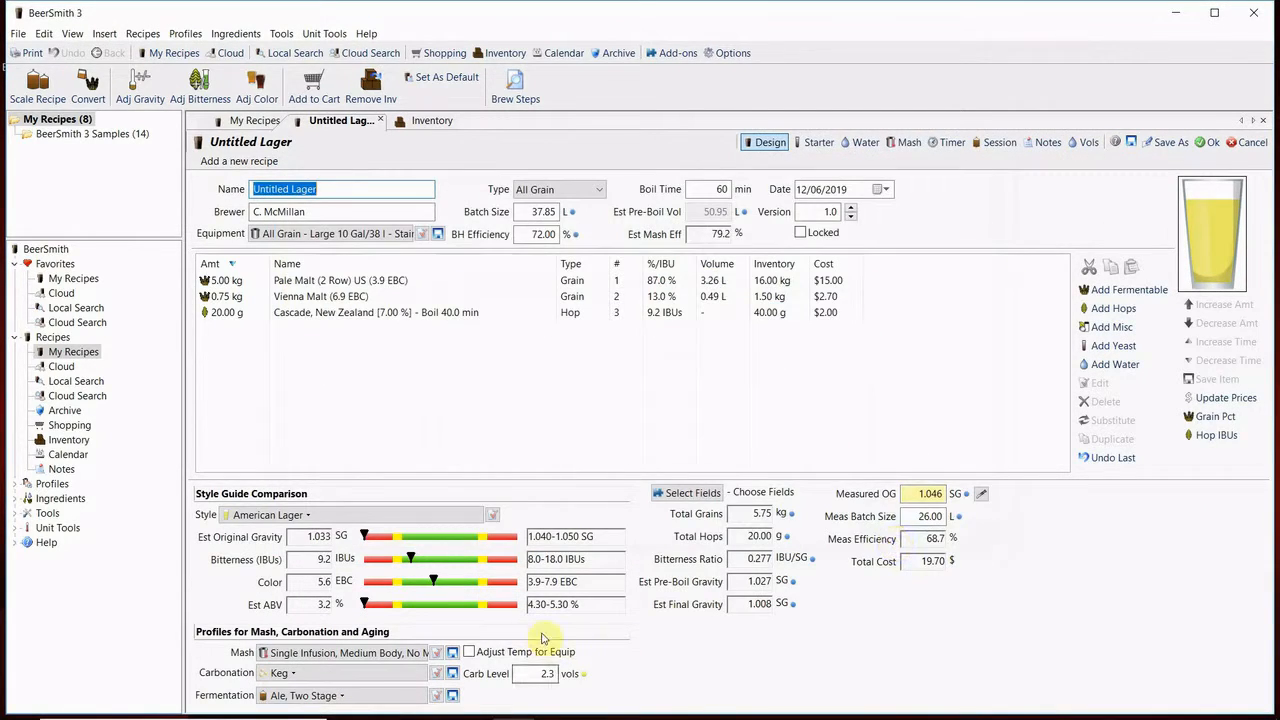
Set the recipe's fermentation profile to "Lager, Single Stage"
click(320, 695)
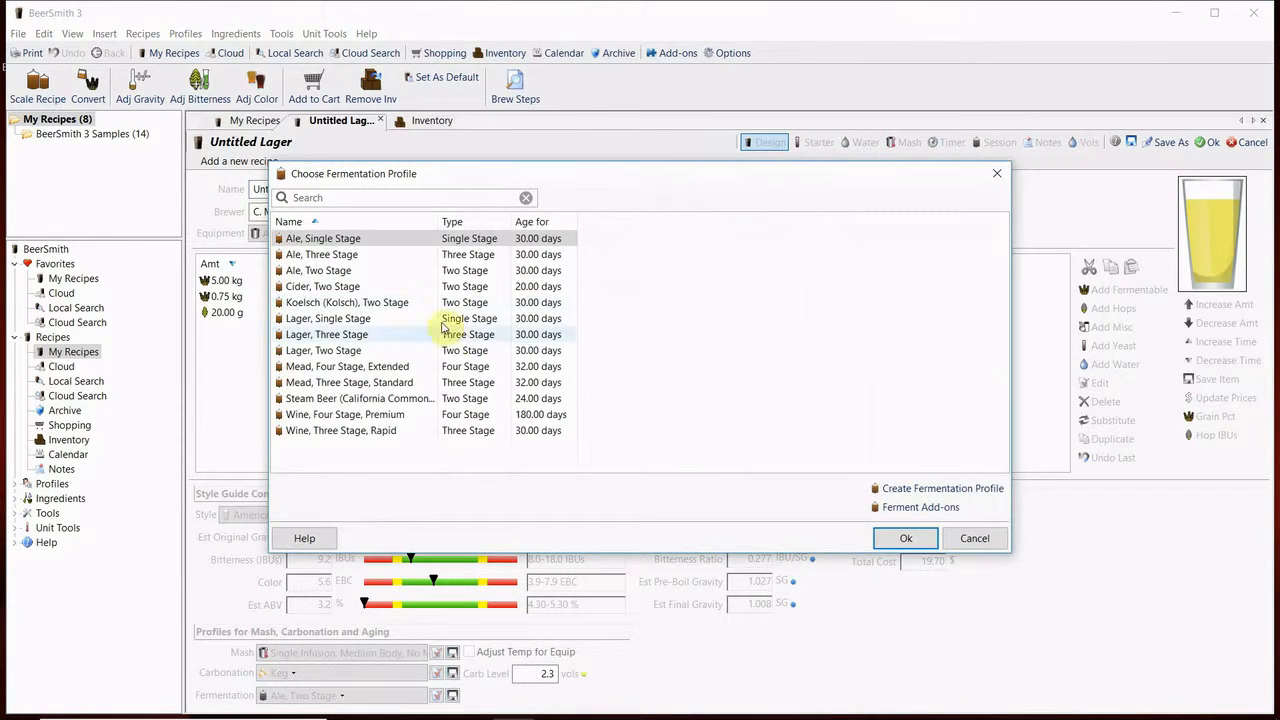
click(372, 320)
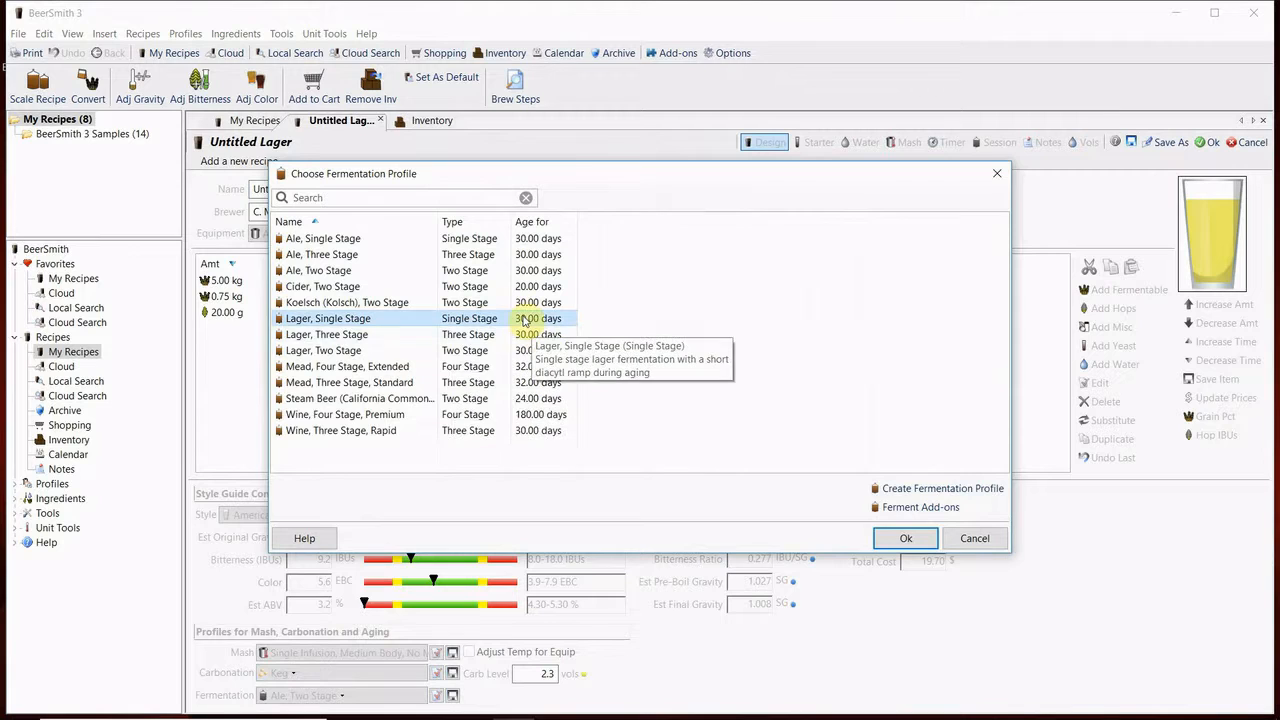
click(905, 538)
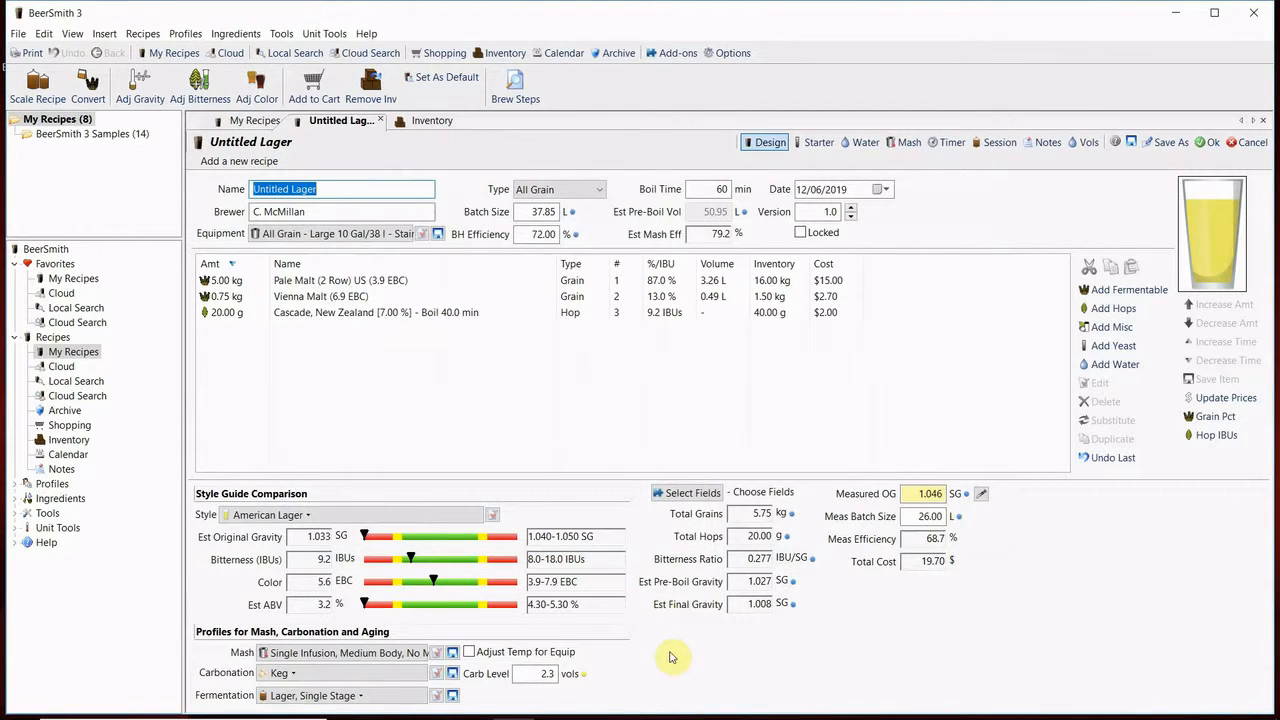
click(551, 407)
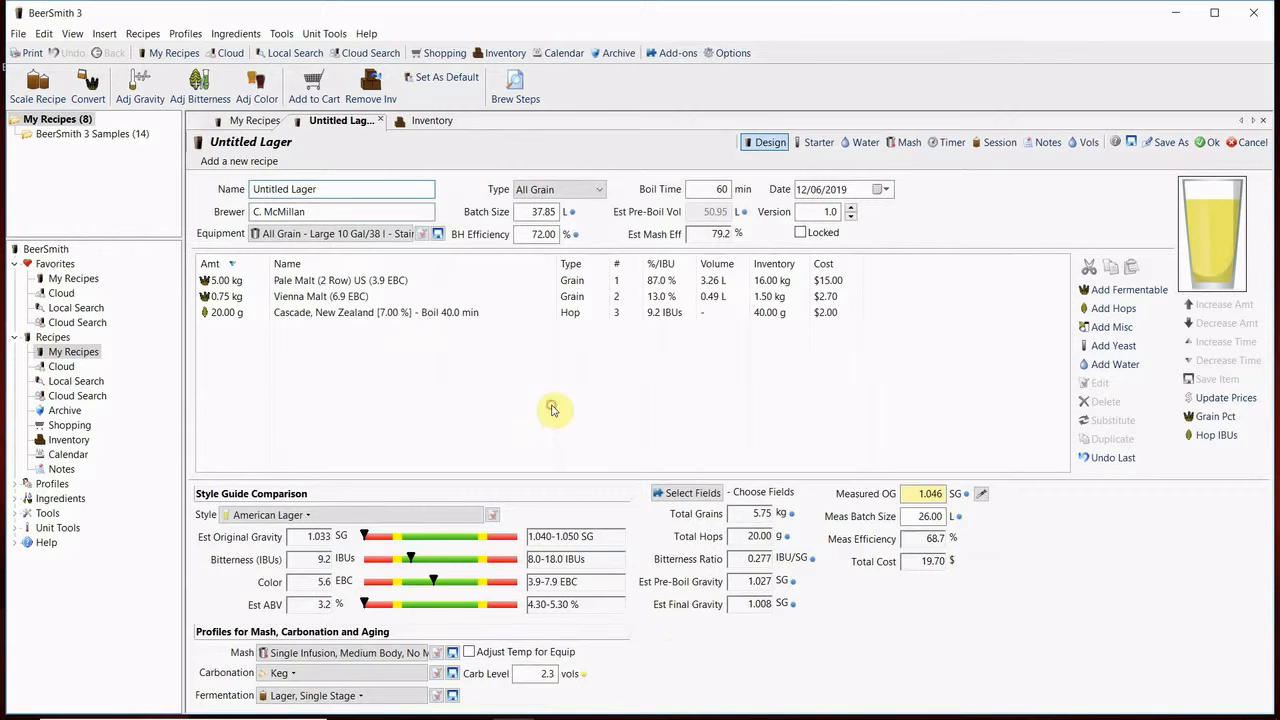
Review the recipe's water, mash, timer, session, notes and volumes pages, and return to its design page
click(862, 142)
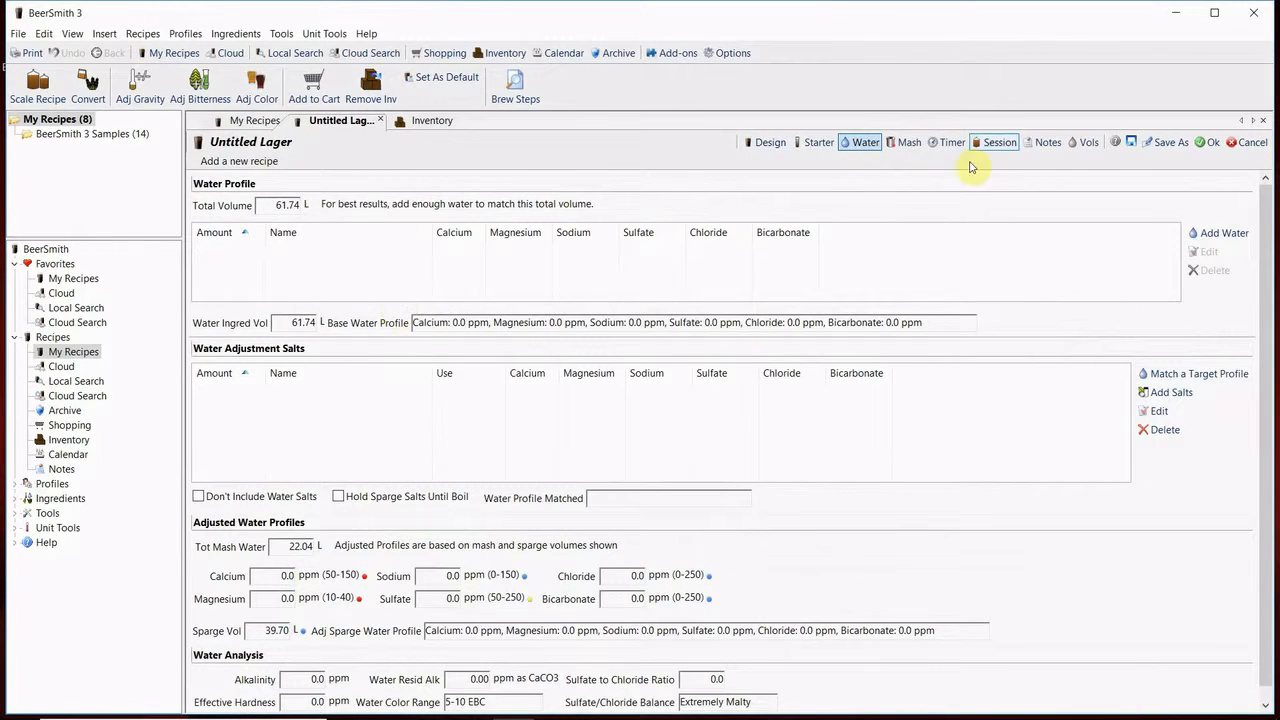
click(906, 143)
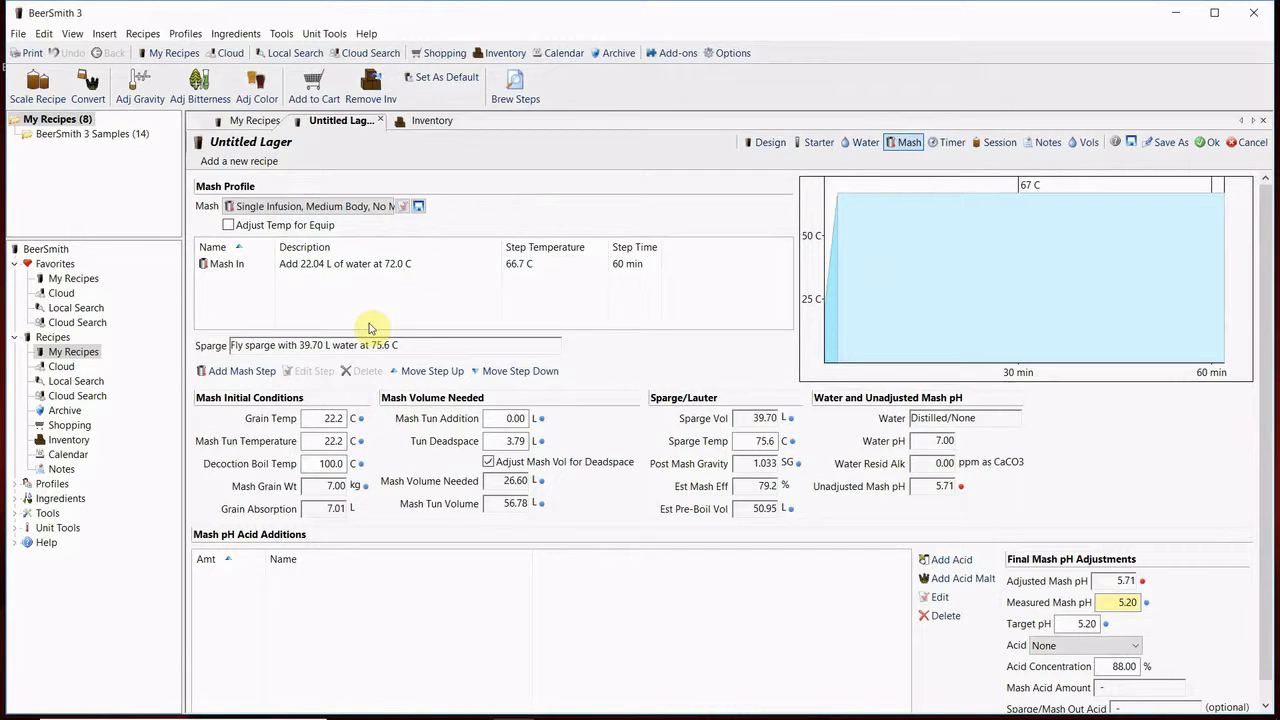
click(946, 146)
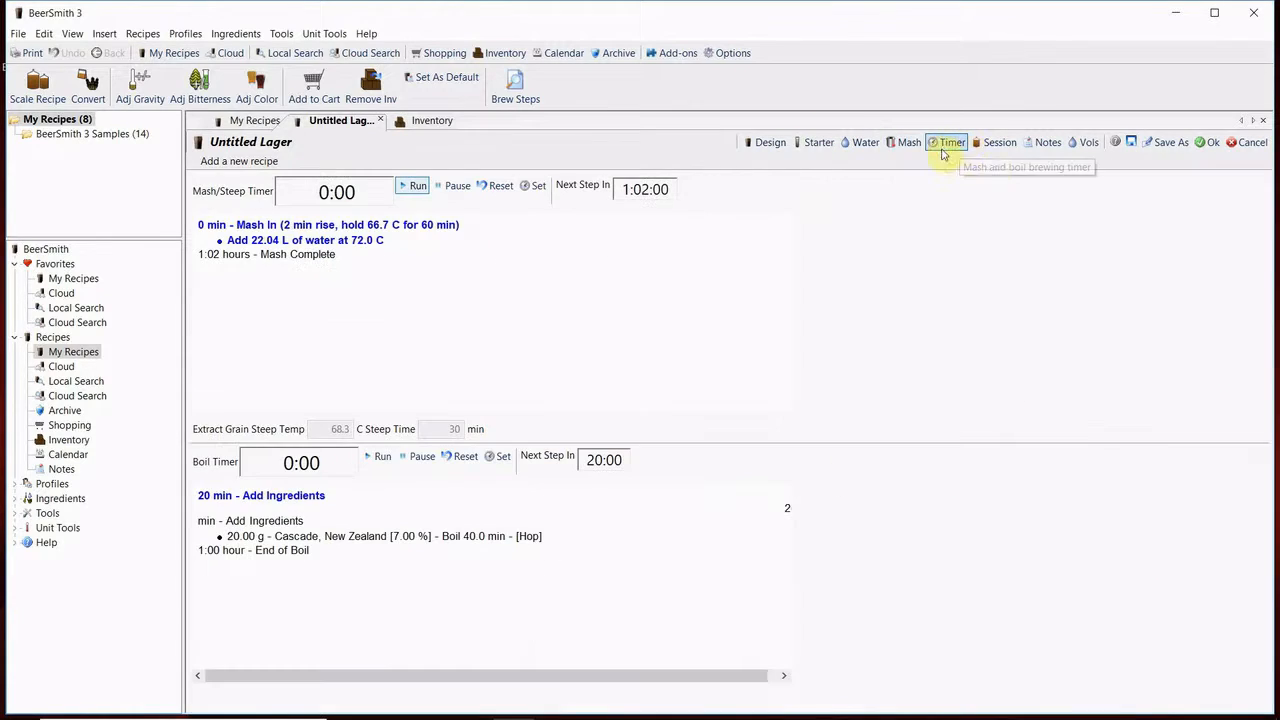
click(1000, 144)
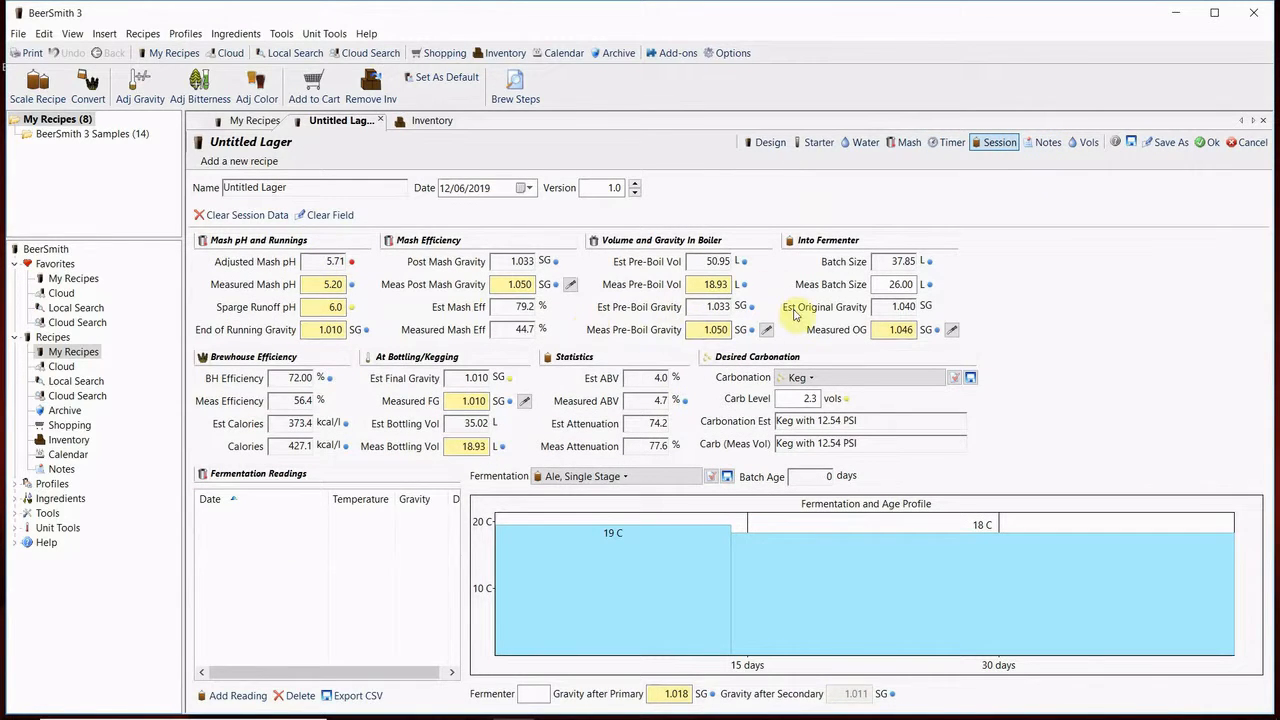
click(1048, 143)
click(1086, 143)
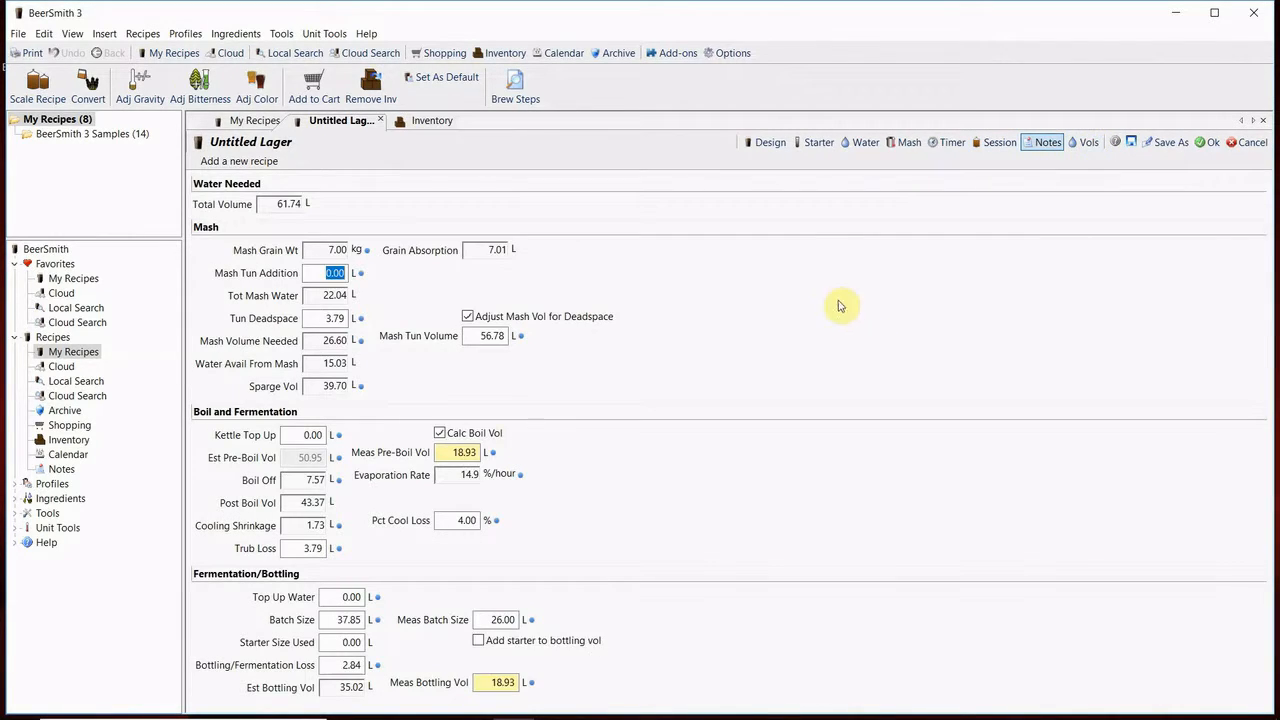
click(757, 142)
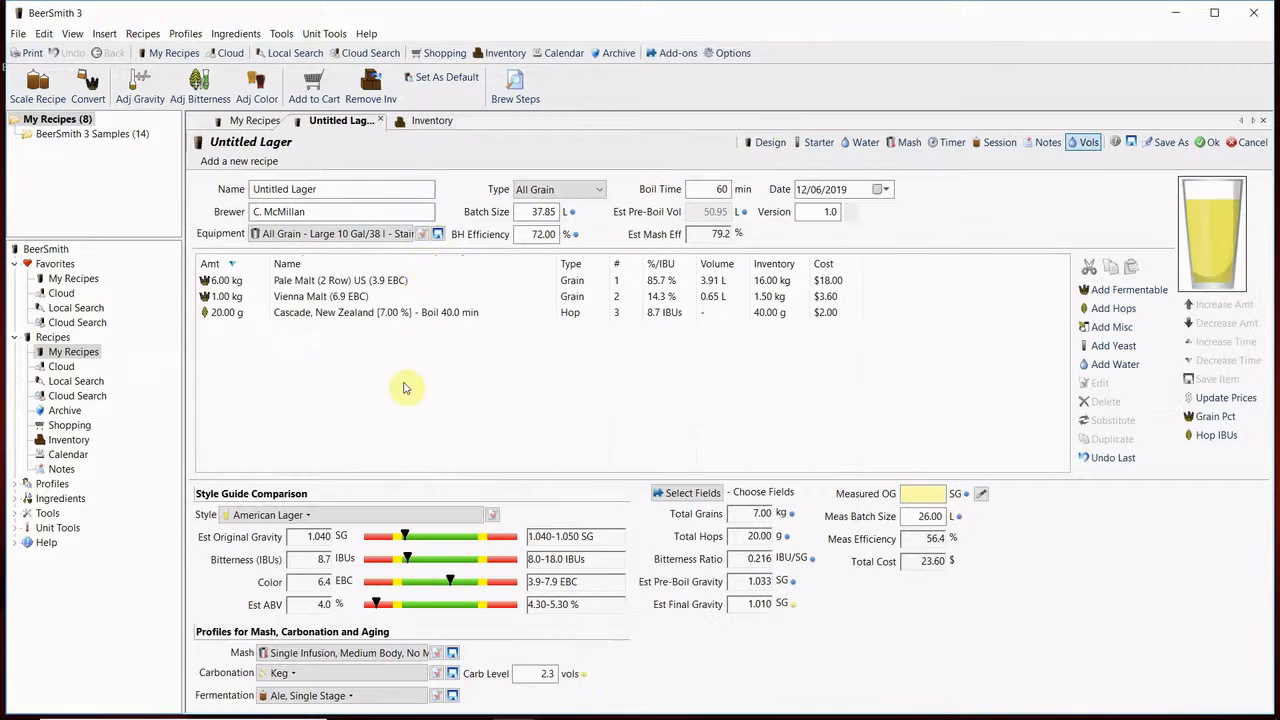